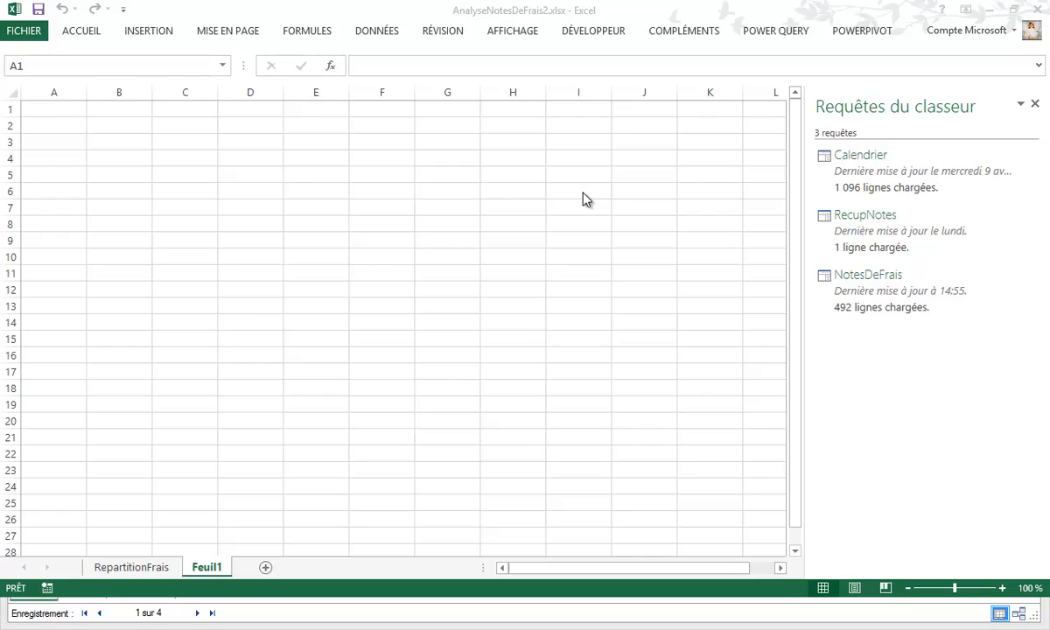
Step: Open the workbook's PowerPivot data model and examine the PhotosIC table's source properties and its Photos column
left_click(862, 30)
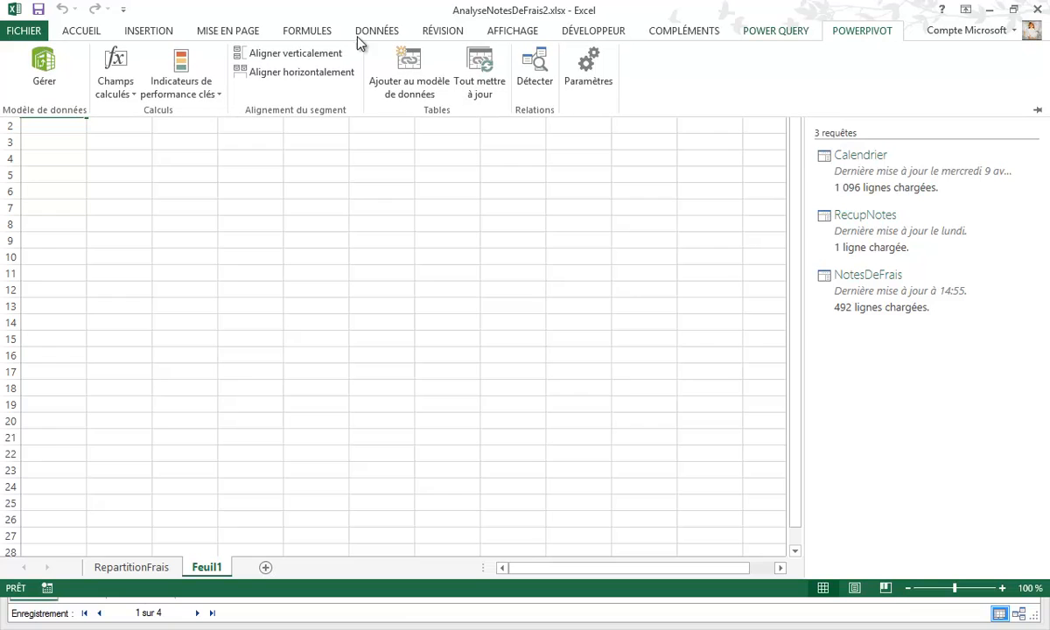
left_click(42, 66)
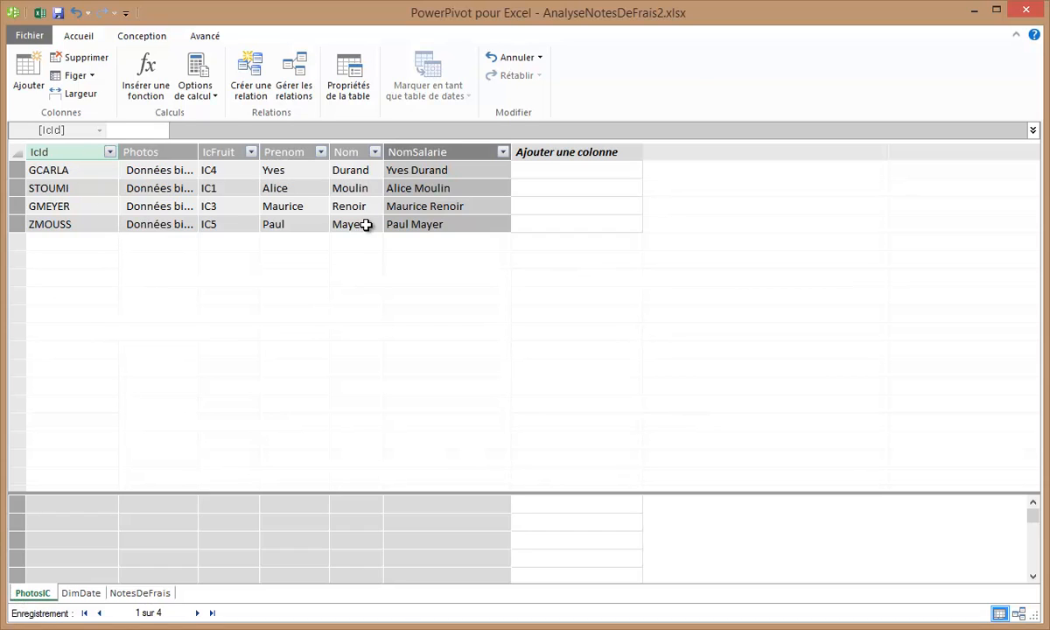
left_click(358, 77)
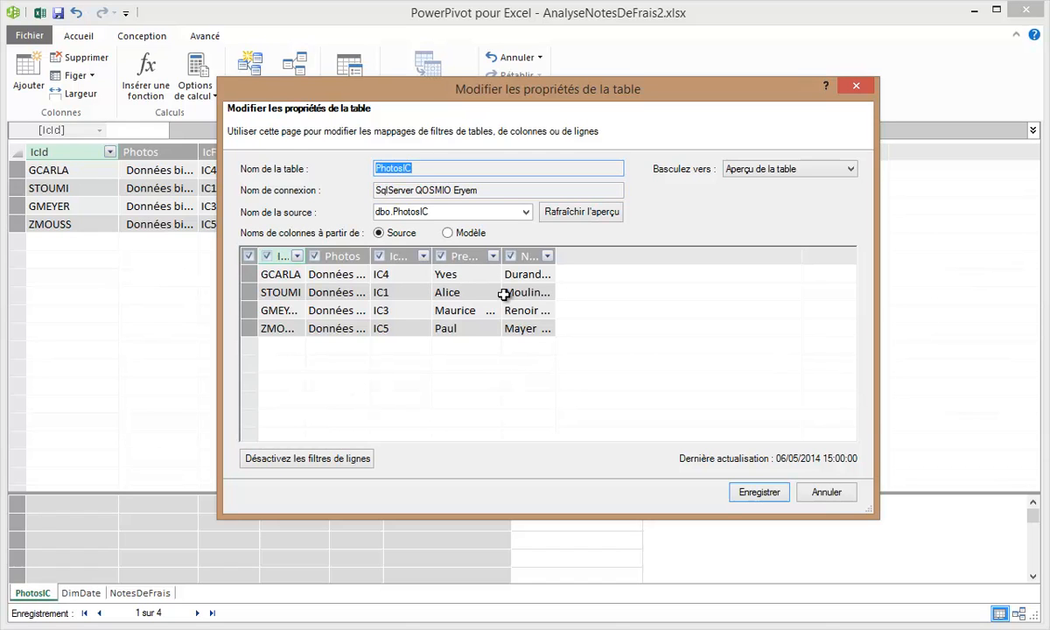
left_click(824, 493)
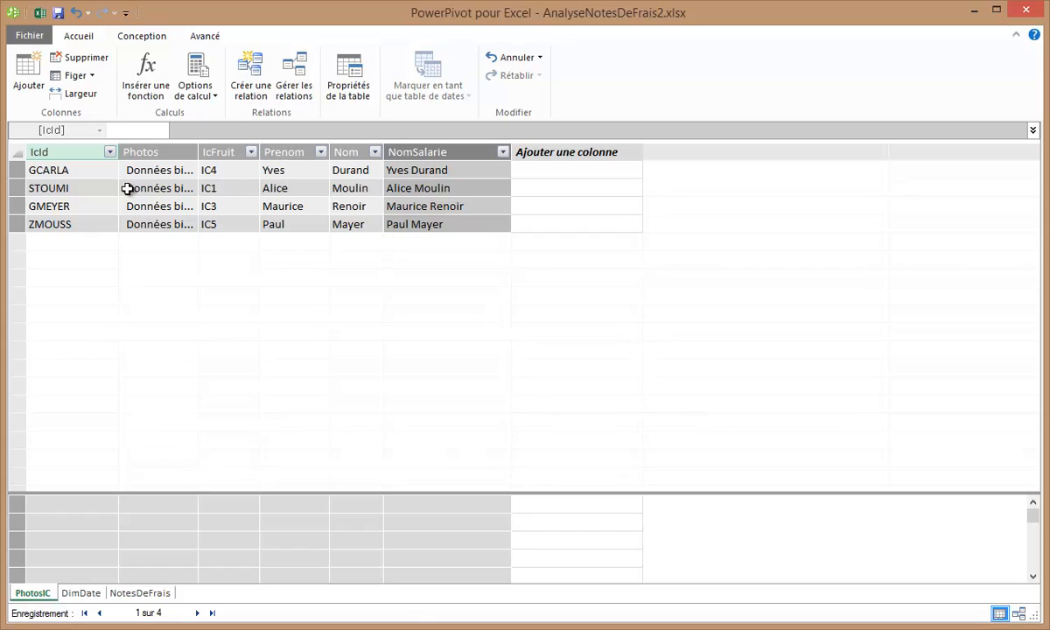
left_click(145, 153)
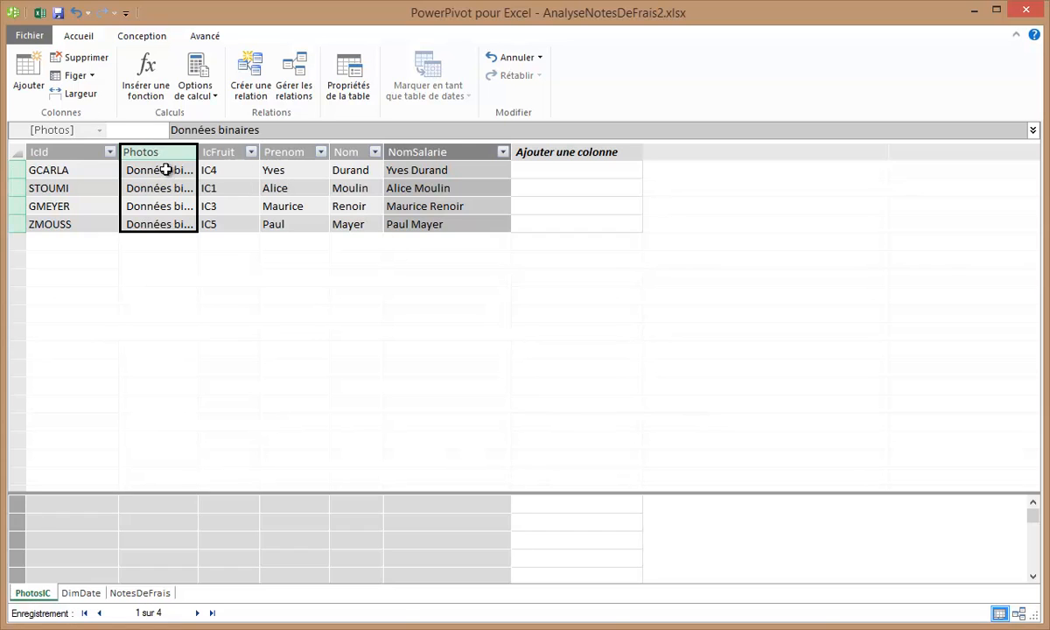
left_click(172, 172)
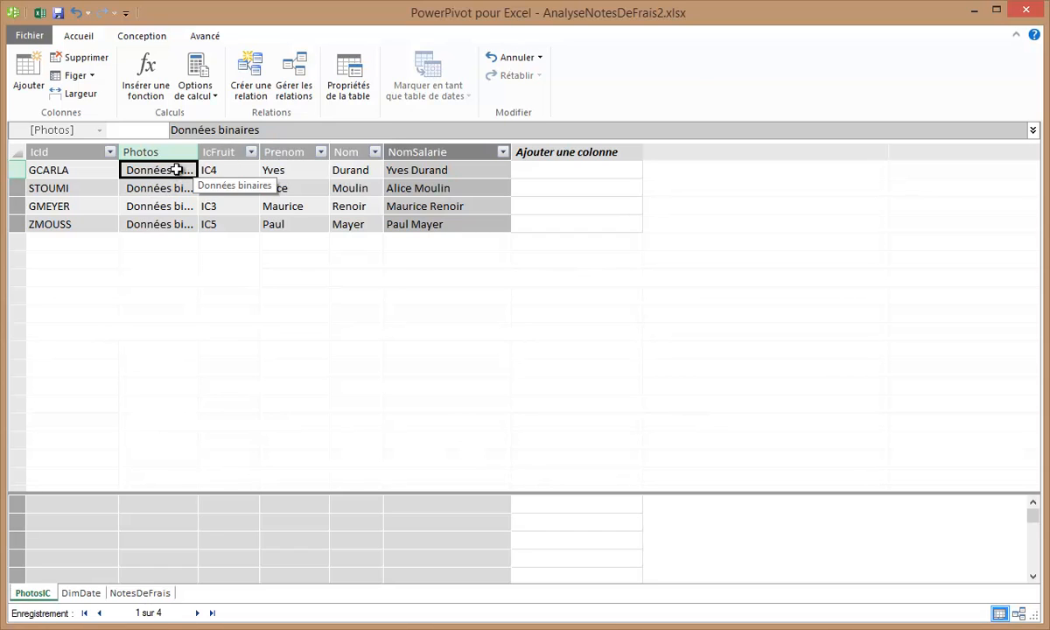
Step: Examine the DimDate table's source properties and look through its calendar columns
left_click(81, 593)
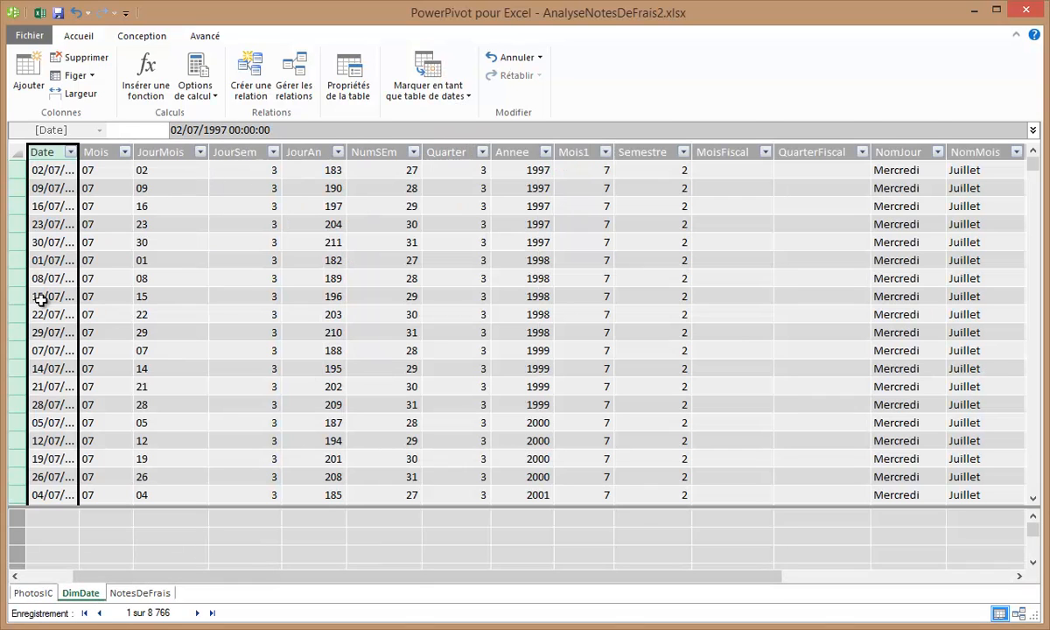
left_click(352, 70)
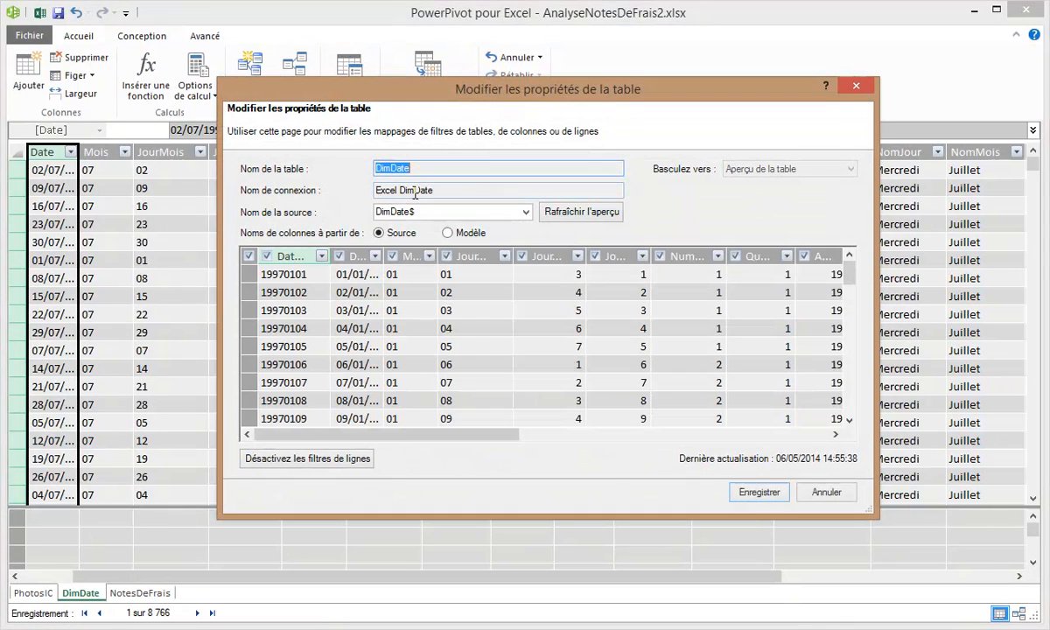
left_click(832, 495)
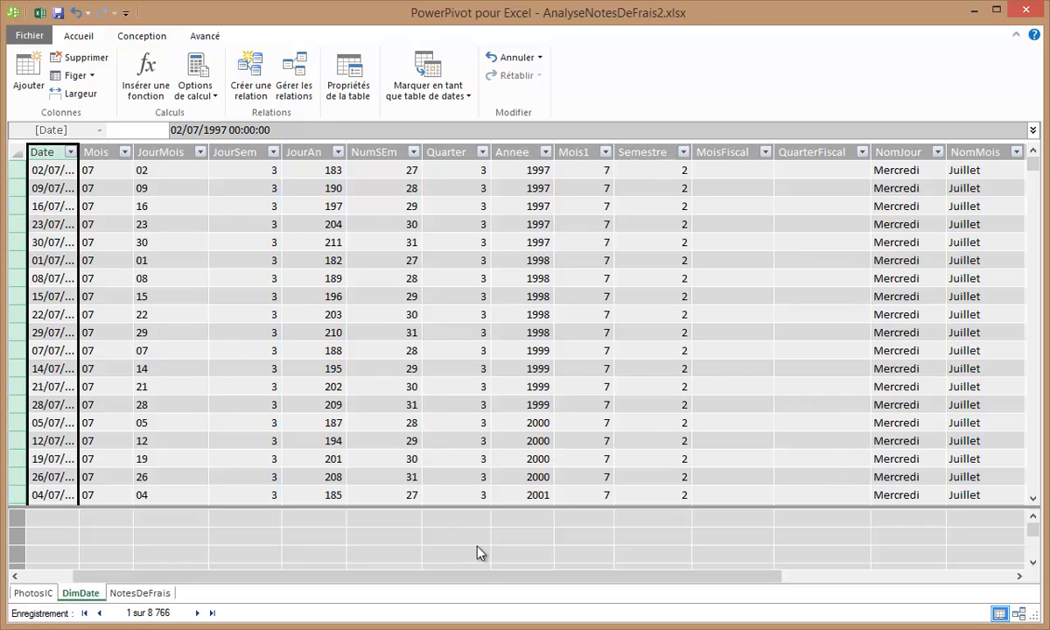
left_click_drag(445, 576, 673, 576)
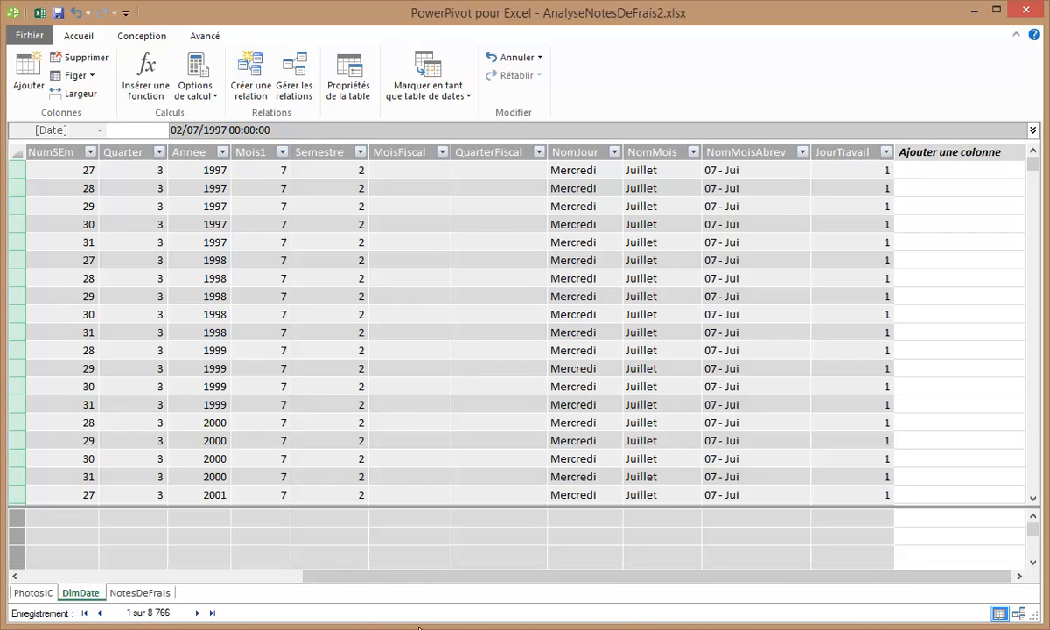
Step: In the NotesDeFrais table, widen the Custom.Rubrique column and examine the formula of the Km calculated column
left_click(148, 593)
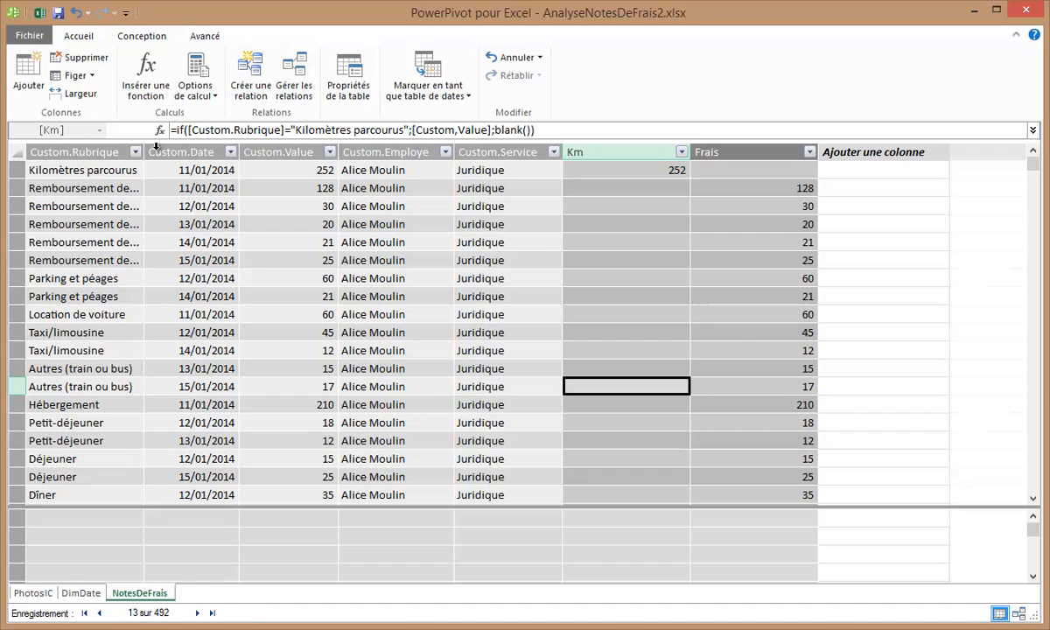
left_click_drag(142, 152, 212, 152)
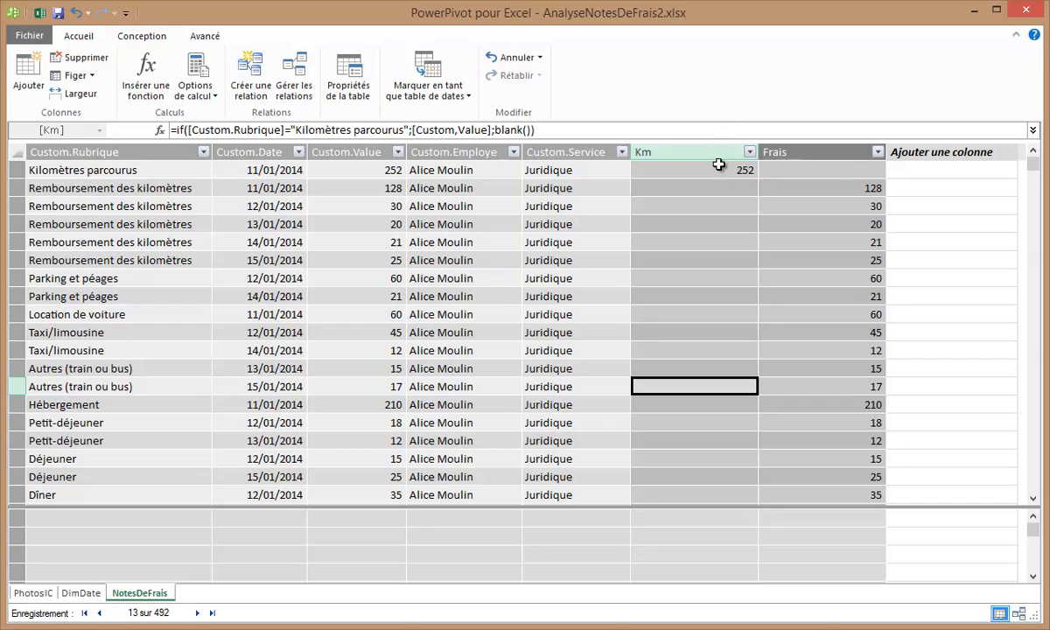
left_click(687, 166)
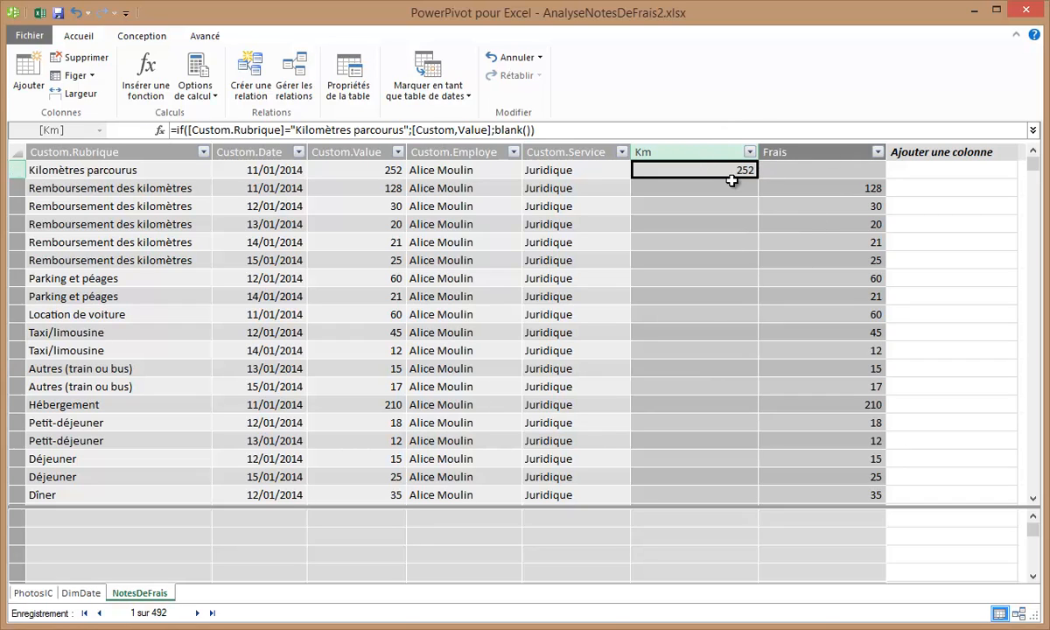
left_click(70, 168)
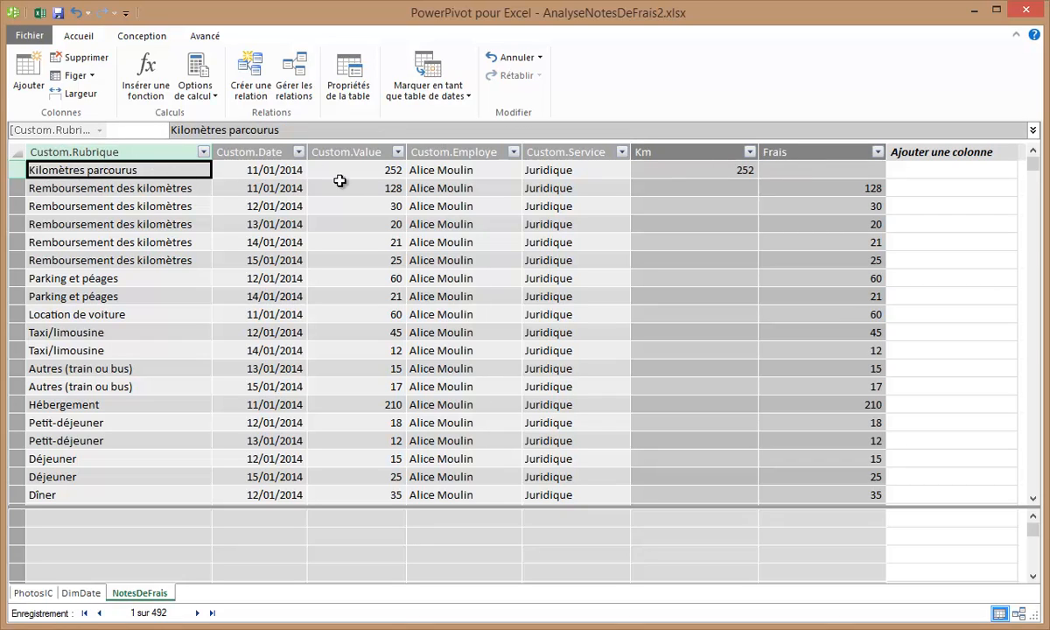
left_click(366, 170)
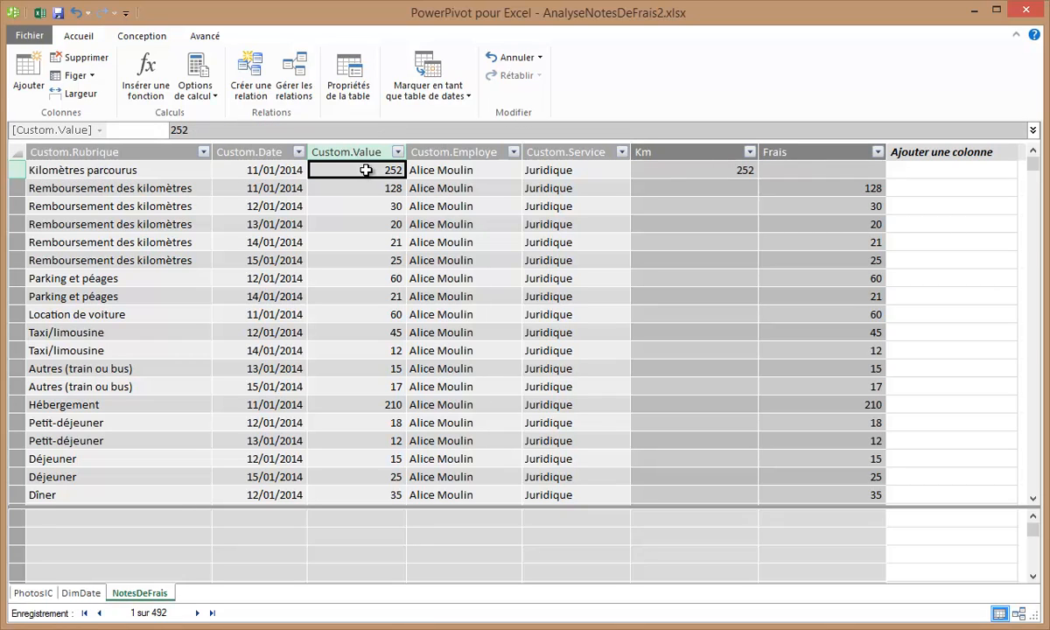
left_click(700, 168)
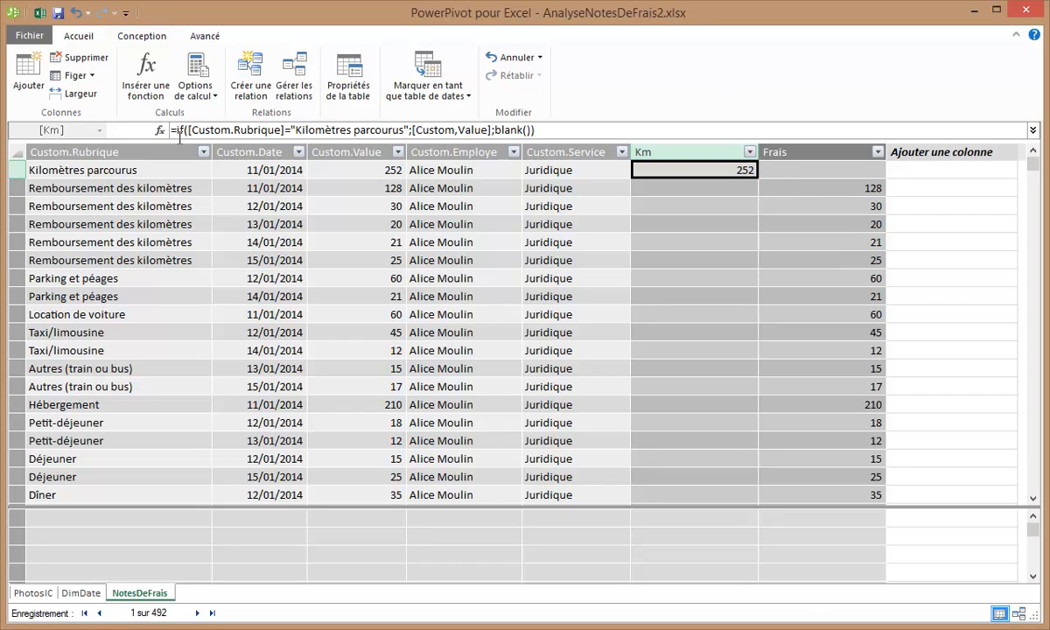
left_click_drag(545, 129, 169, 130)
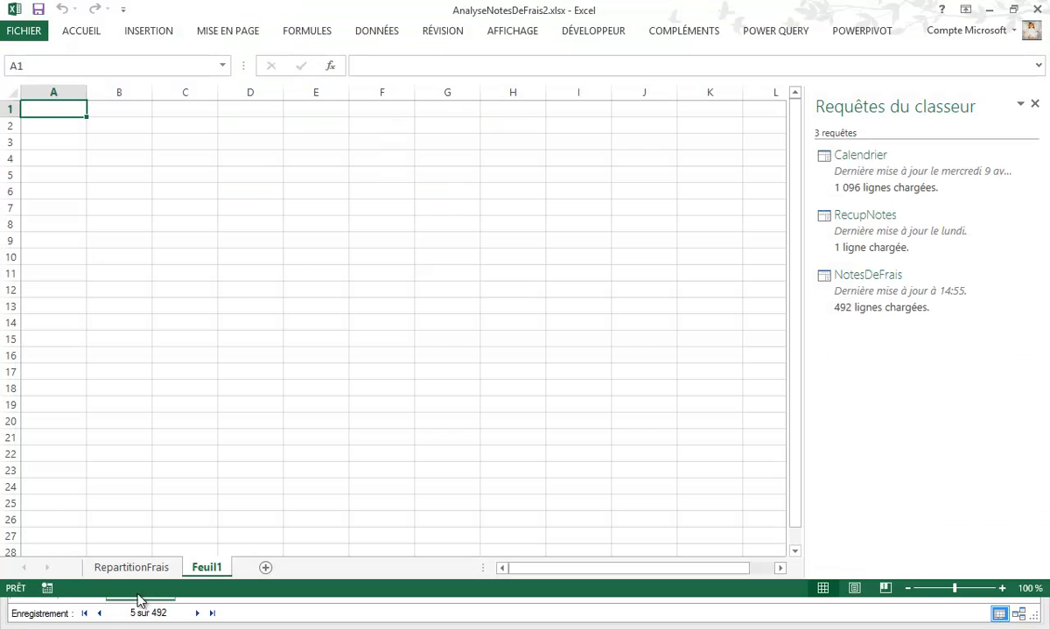
Step: Add the Rubrique/Nature table from the RepartitionFrais sheet of the Excel workbook to the data model
left_click(152, 569)
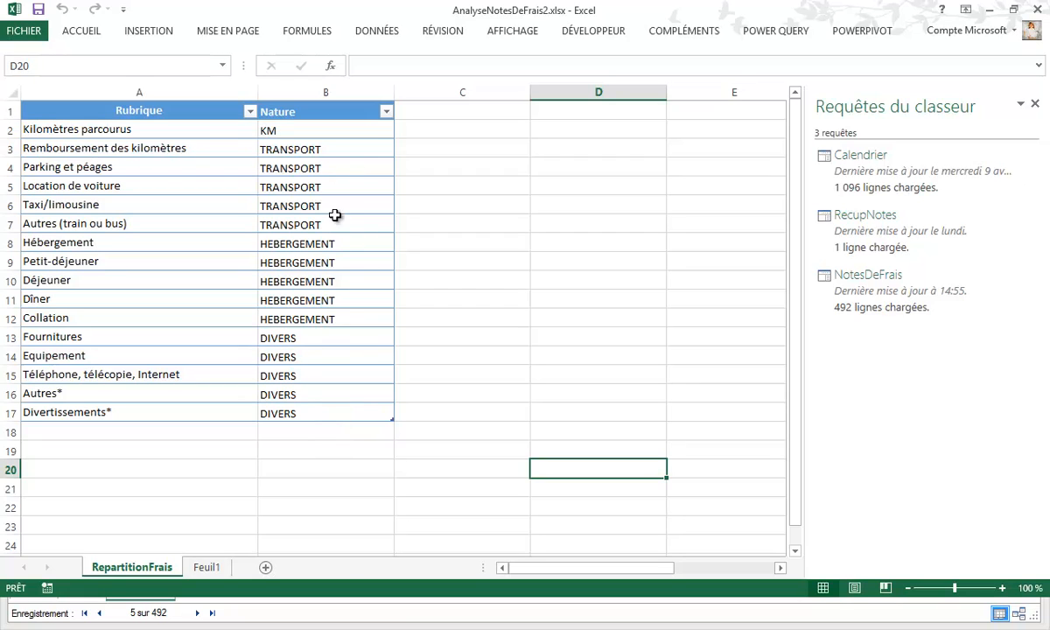
left_click(132, 167)
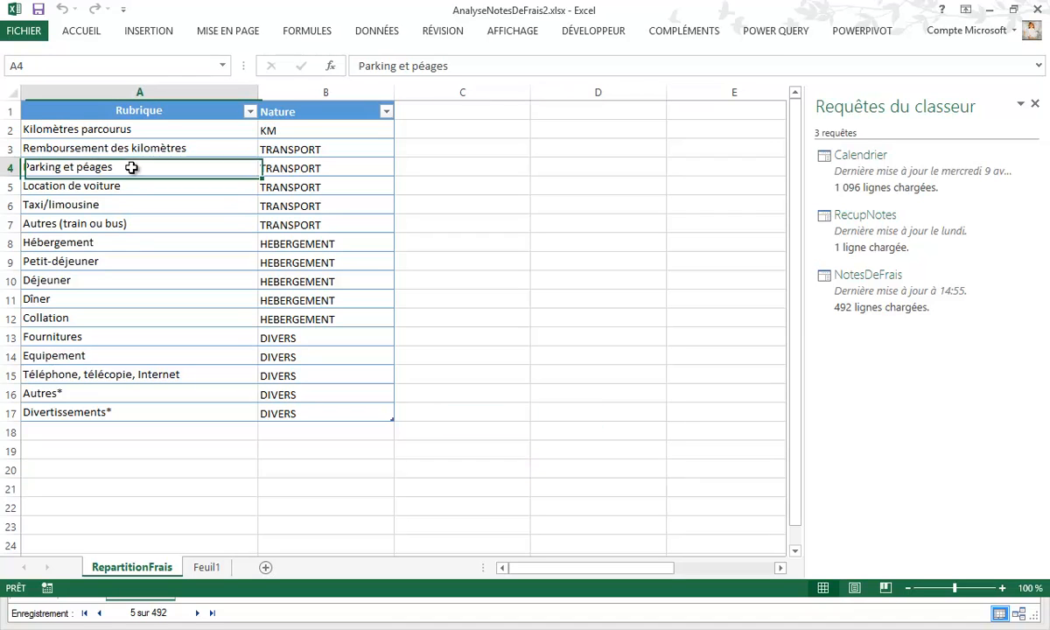
left_click(831, 33)
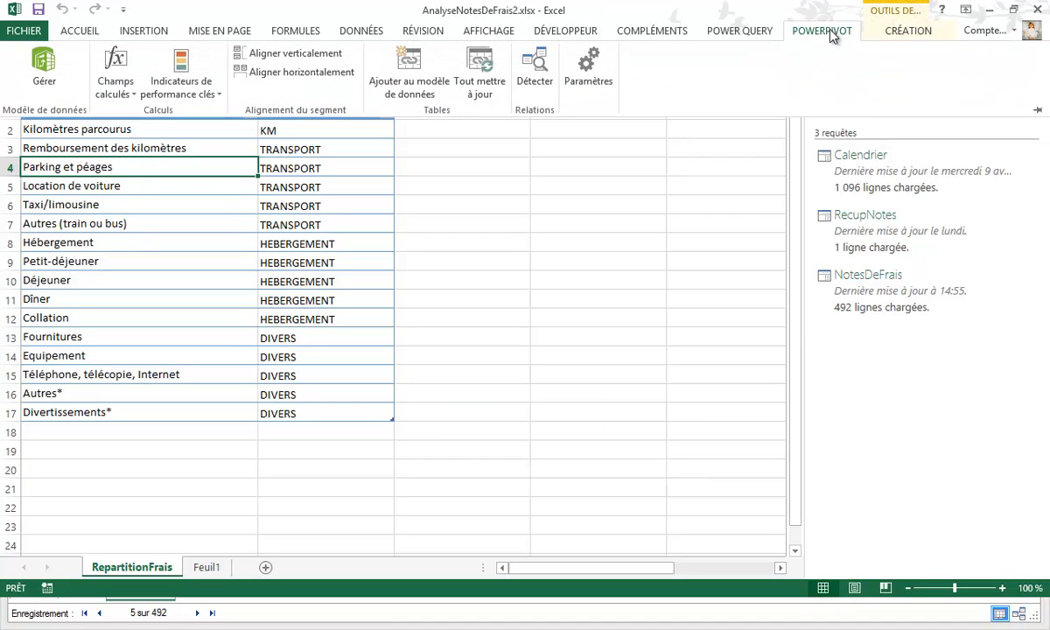
left_click(408, 59)
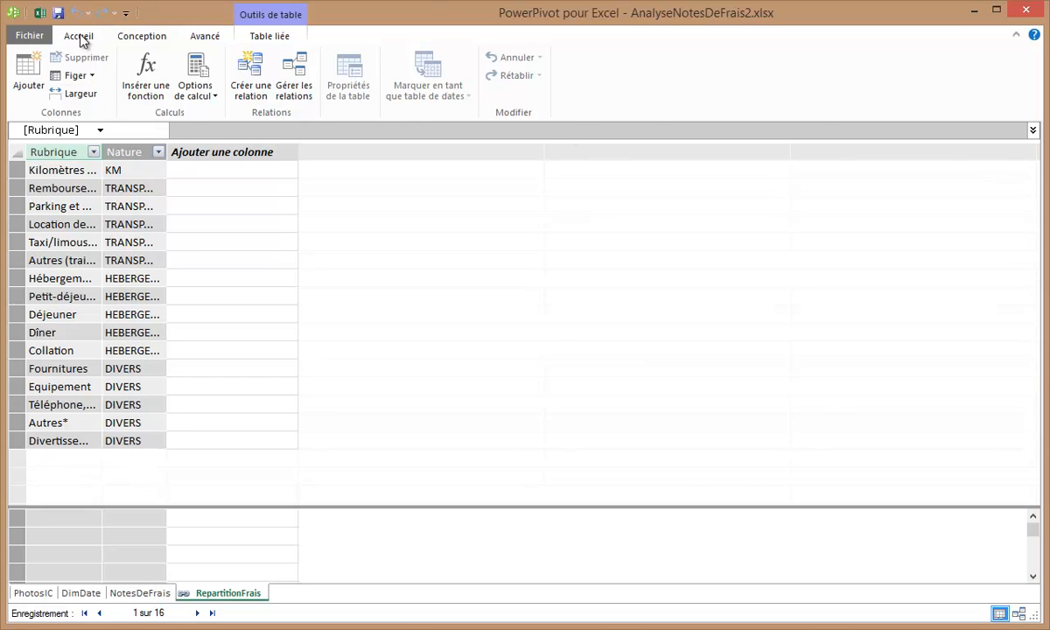
Step: Show the data model as a diagram and place the RepartitionFrais table above DimDate, beside NotesDeFrais
left_click(78, 36)
left_click(792, 57)
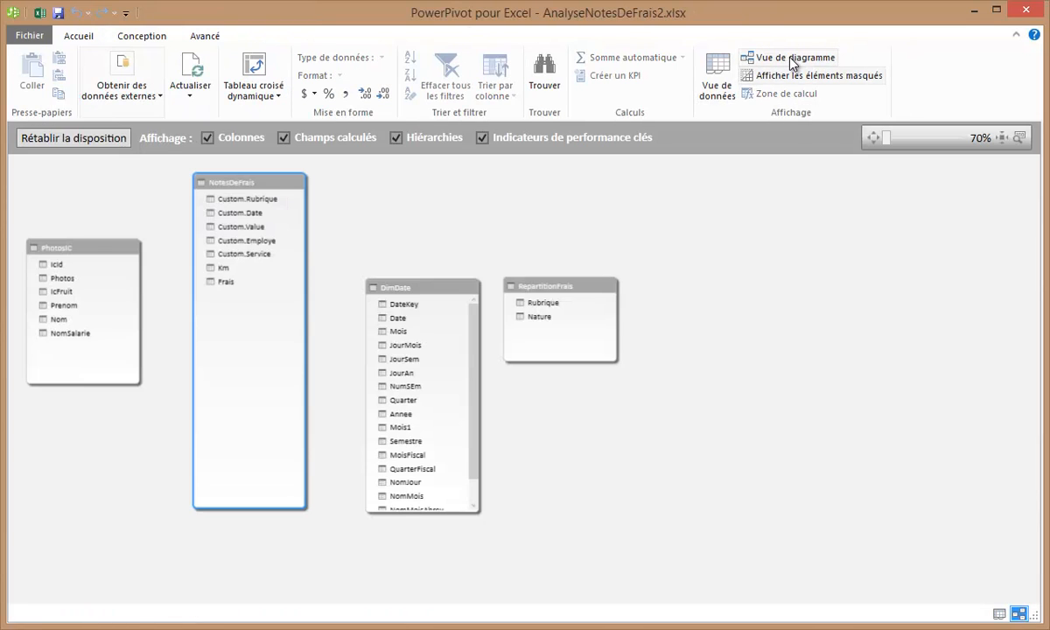
left_click_drag(541, 288, 403, 185)
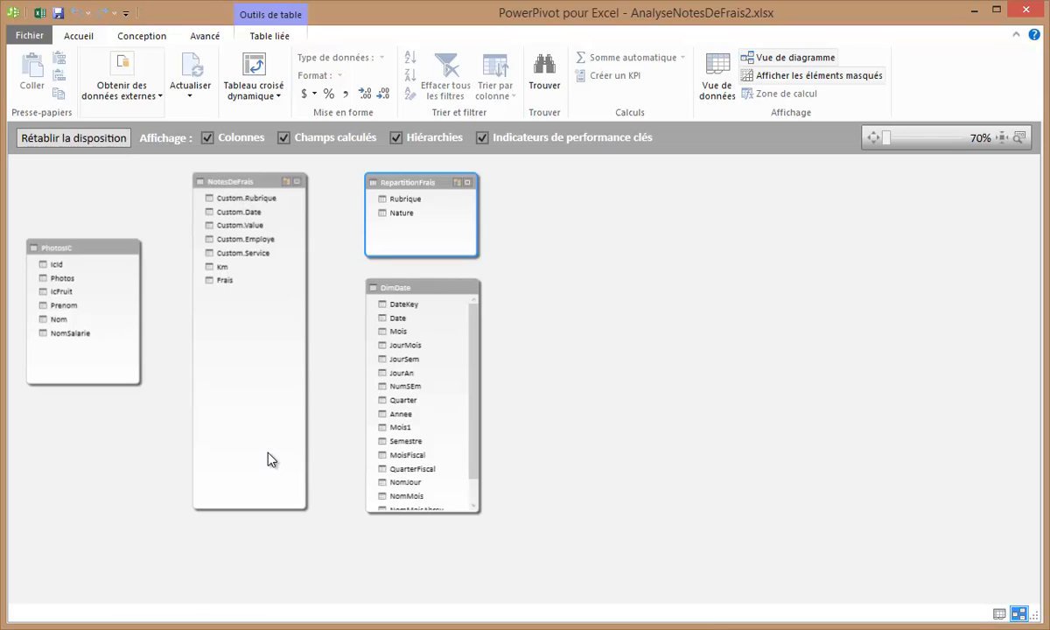
Step: Relate NotesDeFrais to the other tables: Custom.Date to DimDate's Date, Custom.Employe to PhotosIC's NomSalarie, and Custom.Rubrique to RepartitionFrais's Rubrique
left_click(235, 213)
left_click_drag(235, 217, 395, 317)
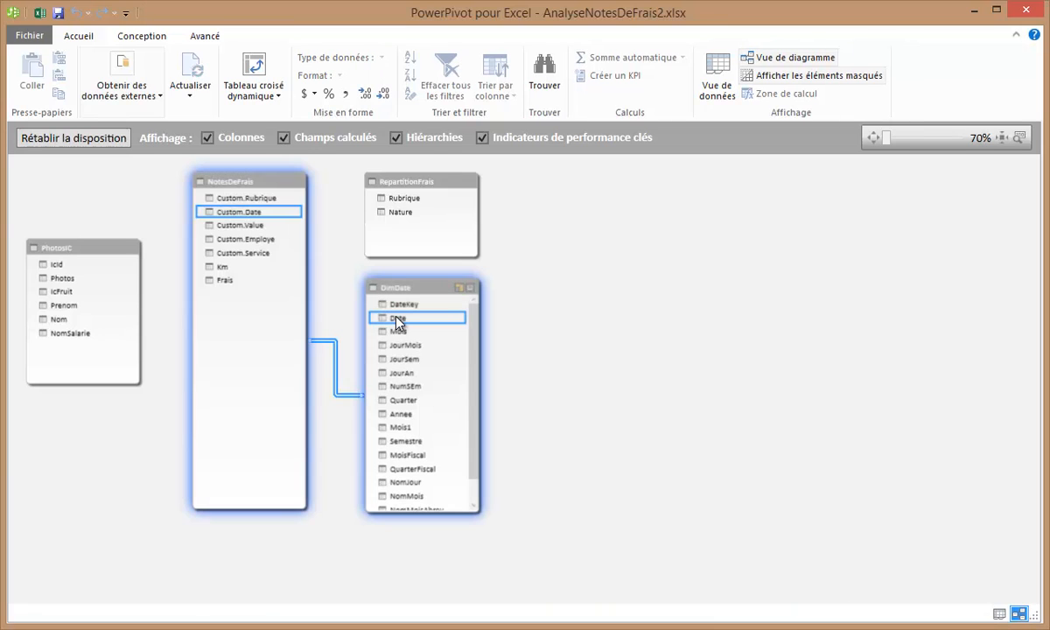
left_click_drag(248, 242, 74, 344)
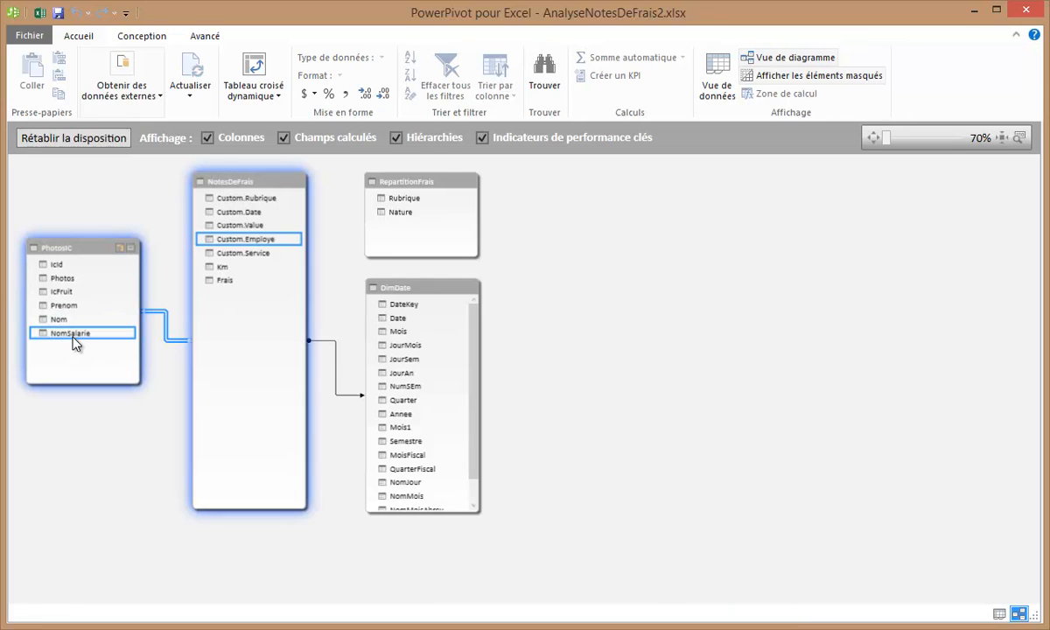
left_click_drag(235, 197, 401, 200)
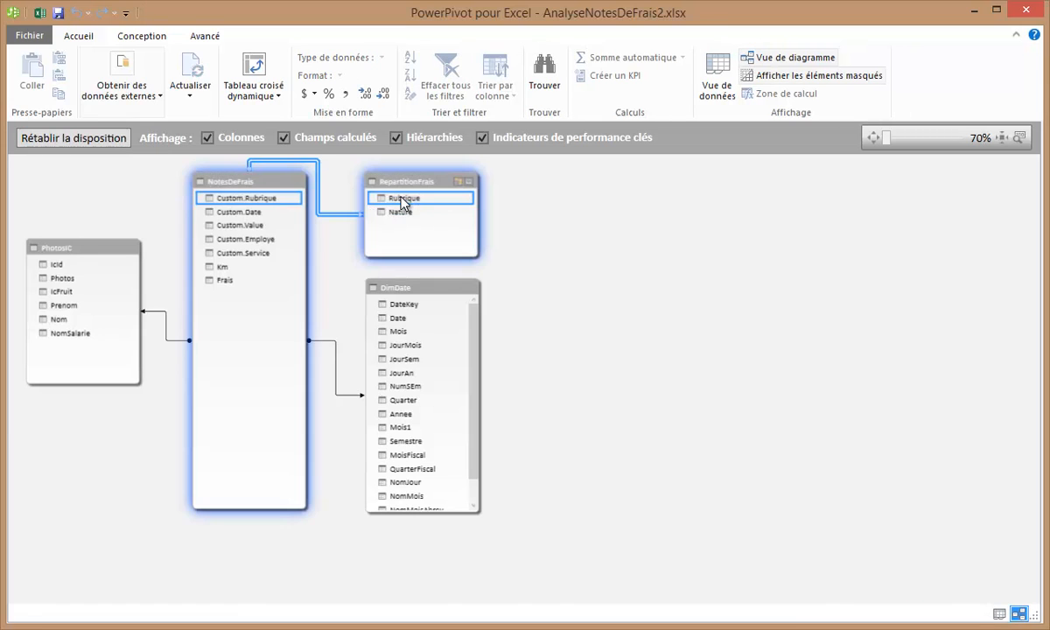
left_click(324, 216)
Step: Switch back to the Excel workbook and insert a new Power View report sheet
left_click(39, 12)
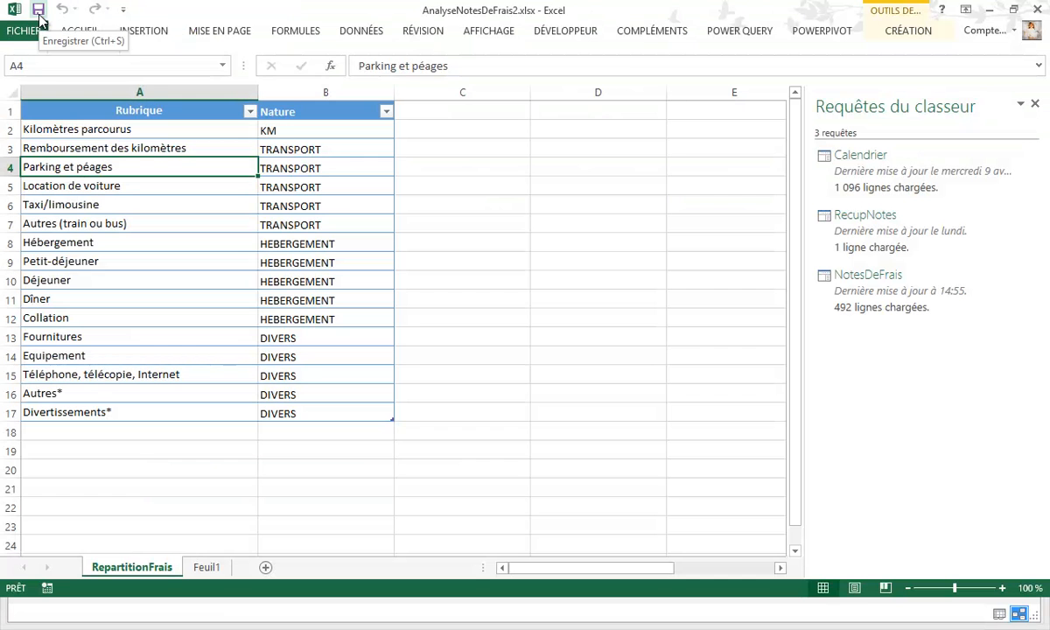
left_click(147, 32)
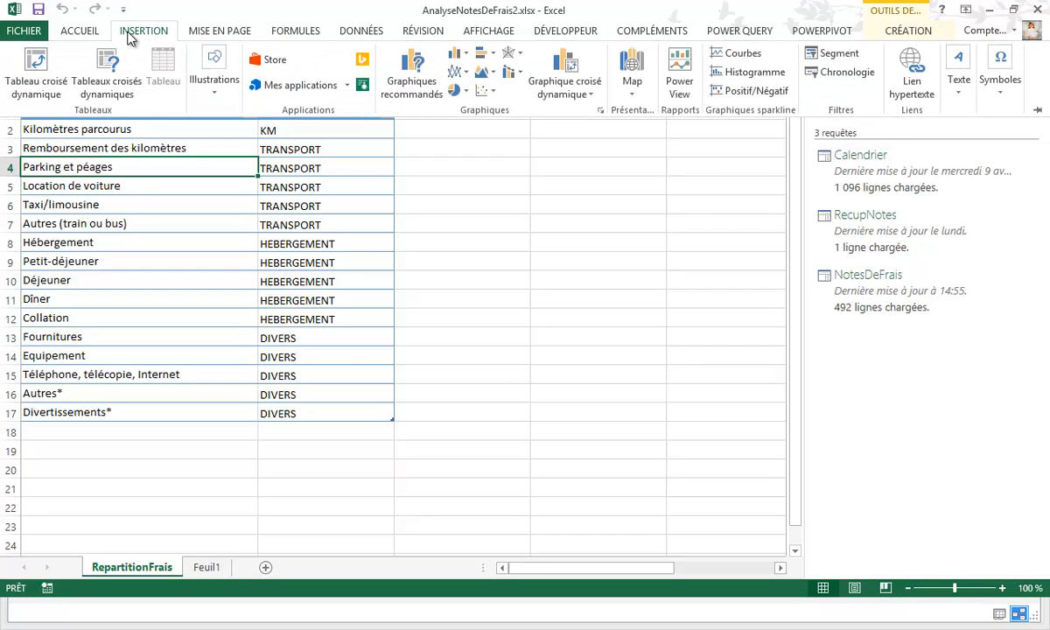
left_click(680, 79)
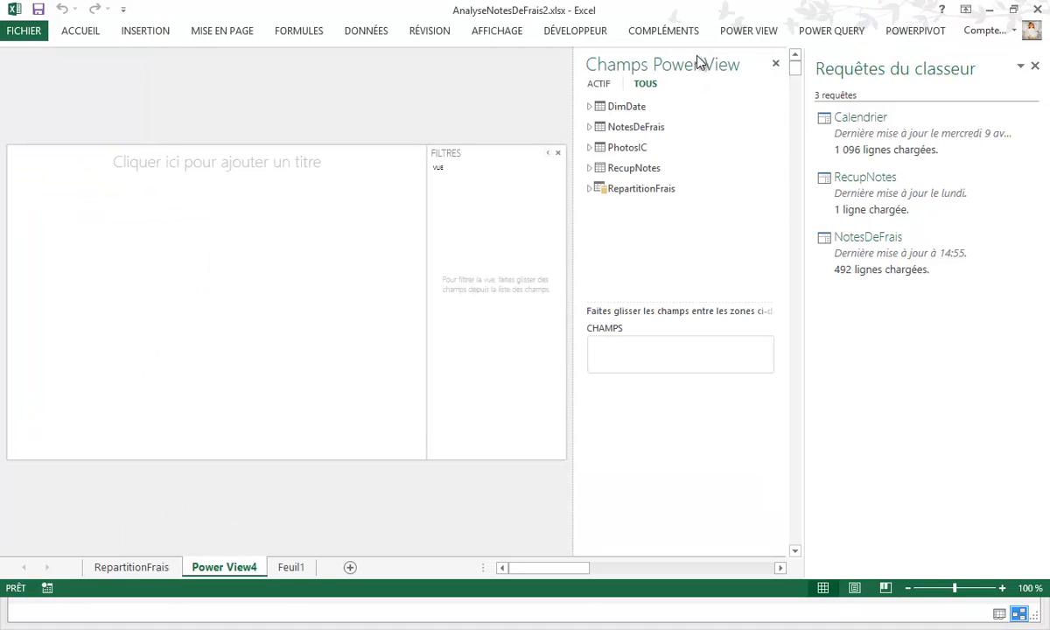
Step: Build a table on the report canvas from RepartitionFrais's Nature field and NotesDeFrais's Frais field
left_click(589, 189)
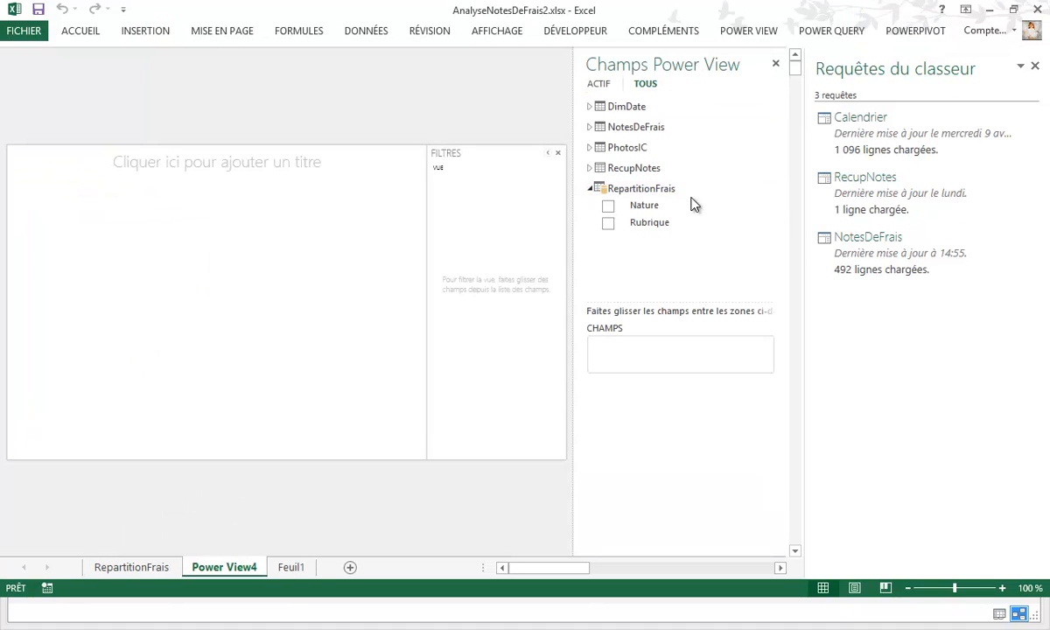
left_click_drag(652, 210, 108, 241)
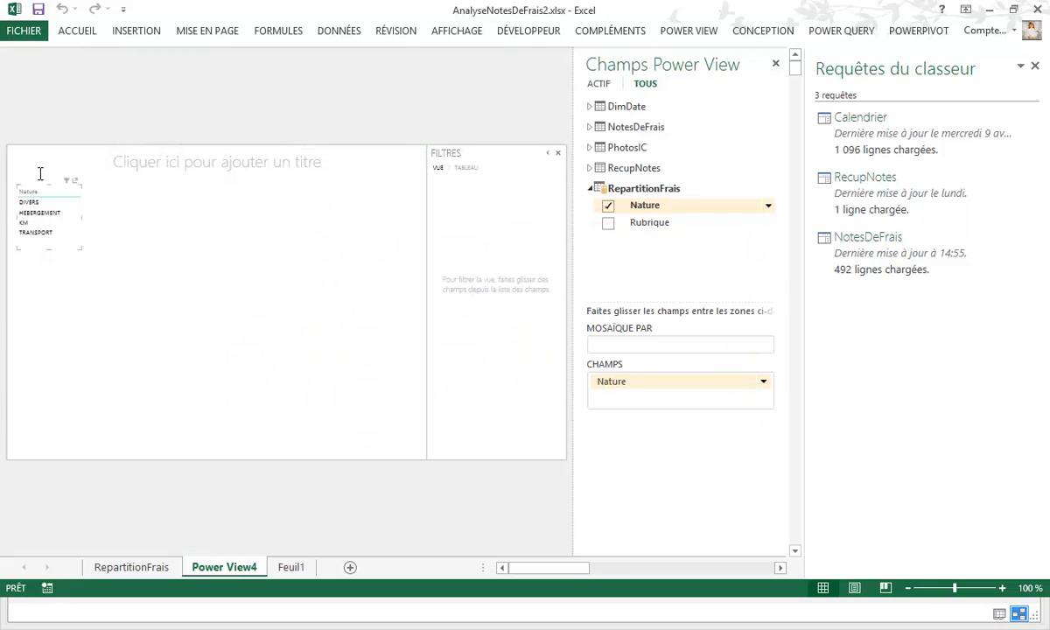
left_click(589, 126)
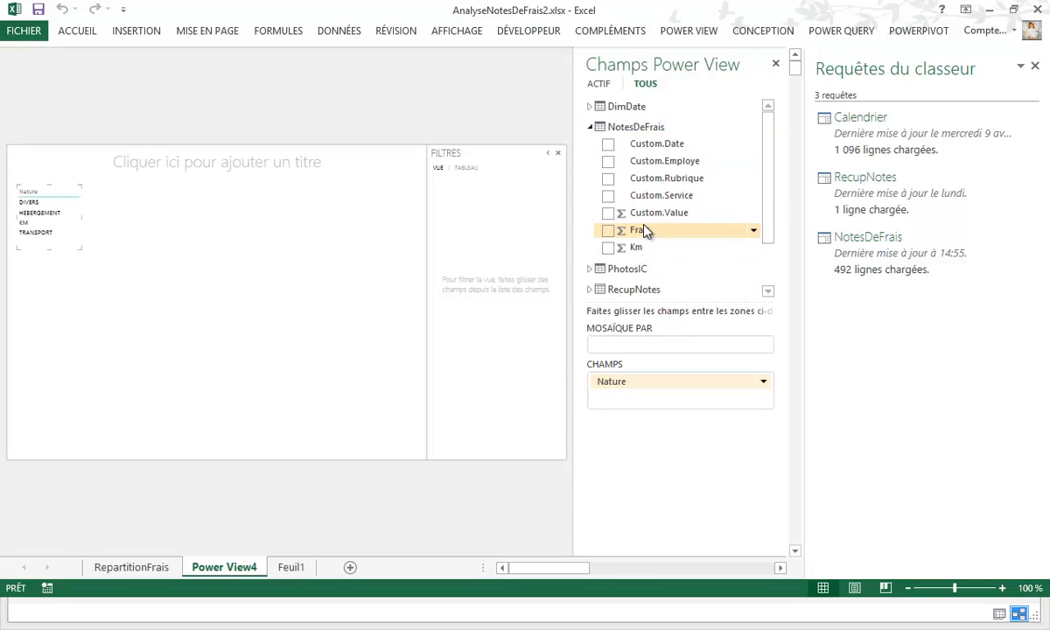
left_click_drag(639, 230, 70, 213)
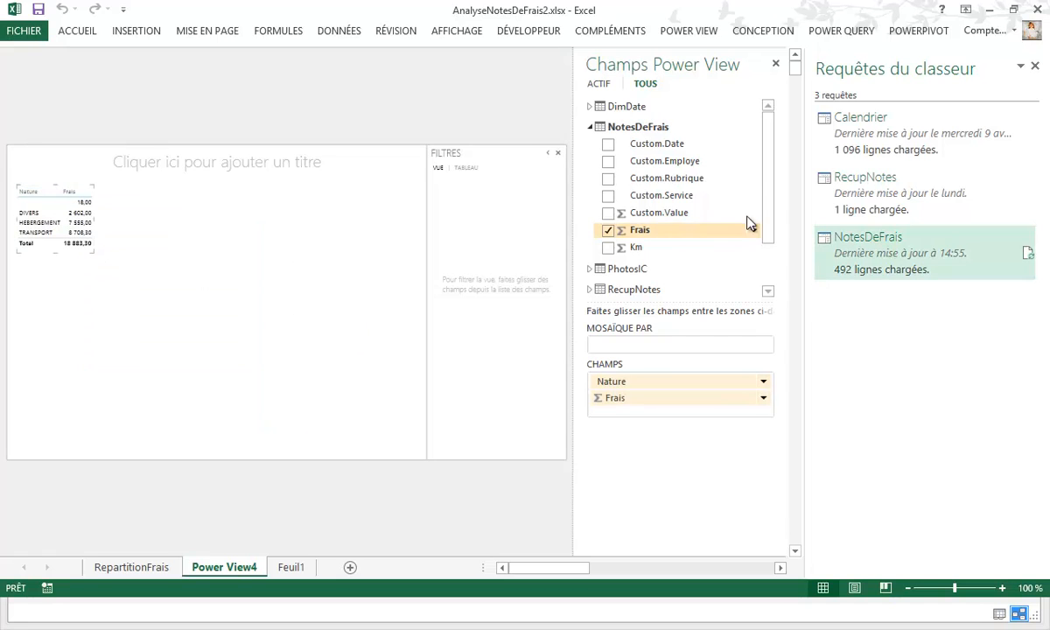
Step: Convert the Nature and Frais table into a column chart
left_click(757, 35)
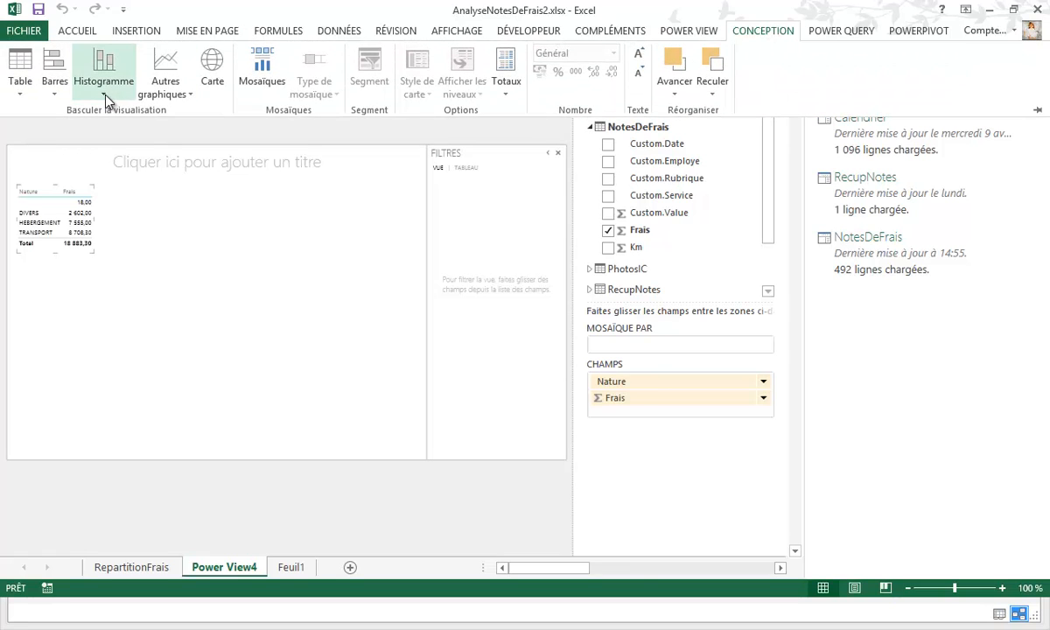
left_click(98, 88)
left_click(141, 154)
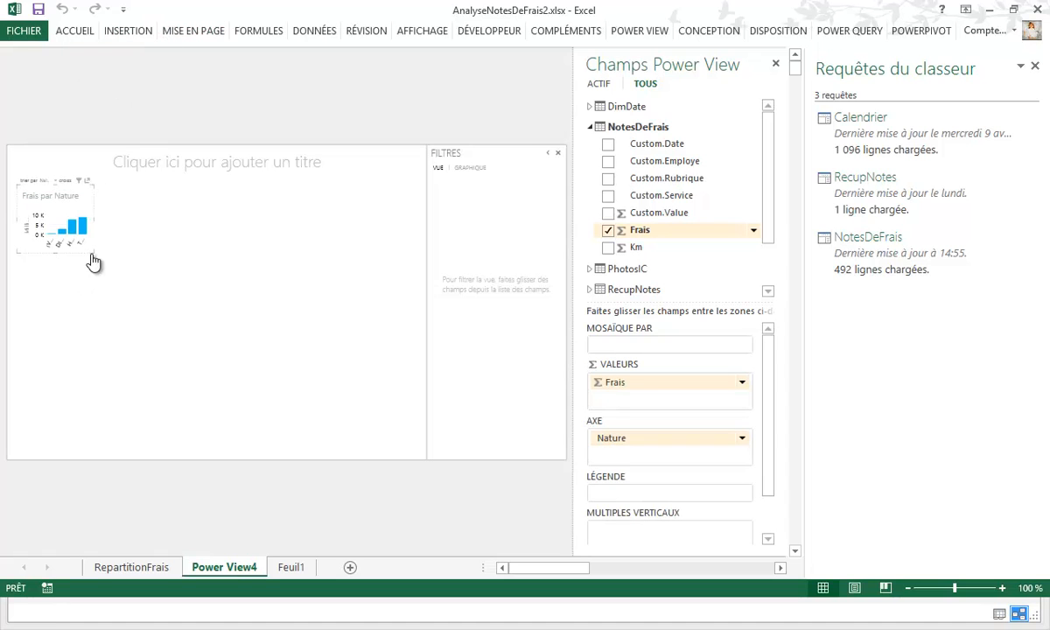
Step: Enlarge the Frais par Nature column chart and split its columns by DimDate's Mois field as the legend
left_click_drag(89, 253, 213, 326)
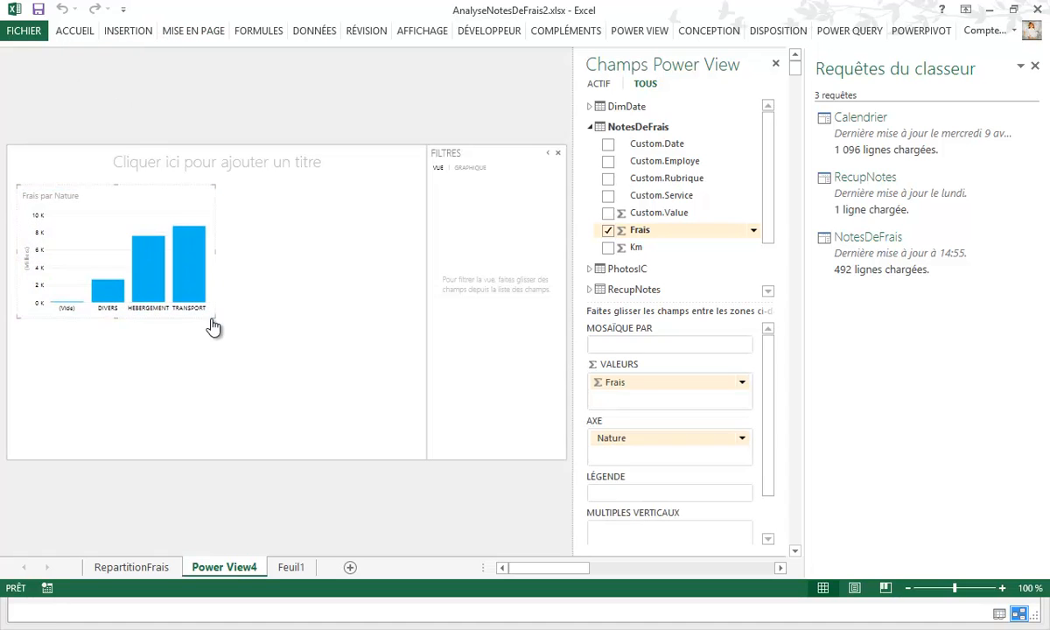
left_click(589, 106)
scroll(643, 178, "down", 3)
left_click_drag(642, 178, 662, 497)
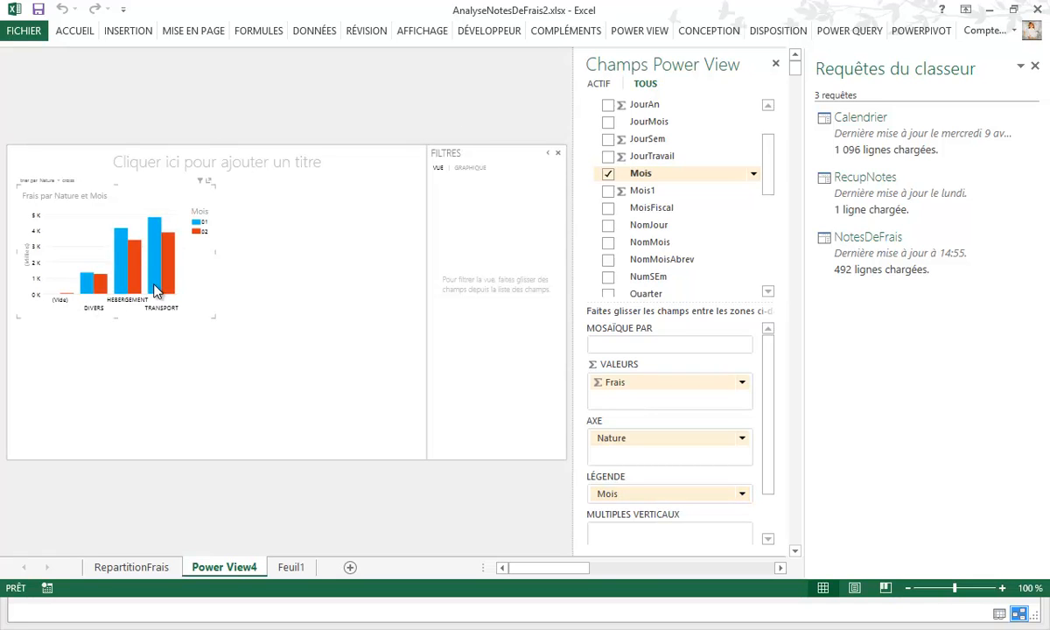
Step: Move the column chart aside and place PhotosIC's Photos field beside it as a new table
scroll(771, 150, "up", 2)
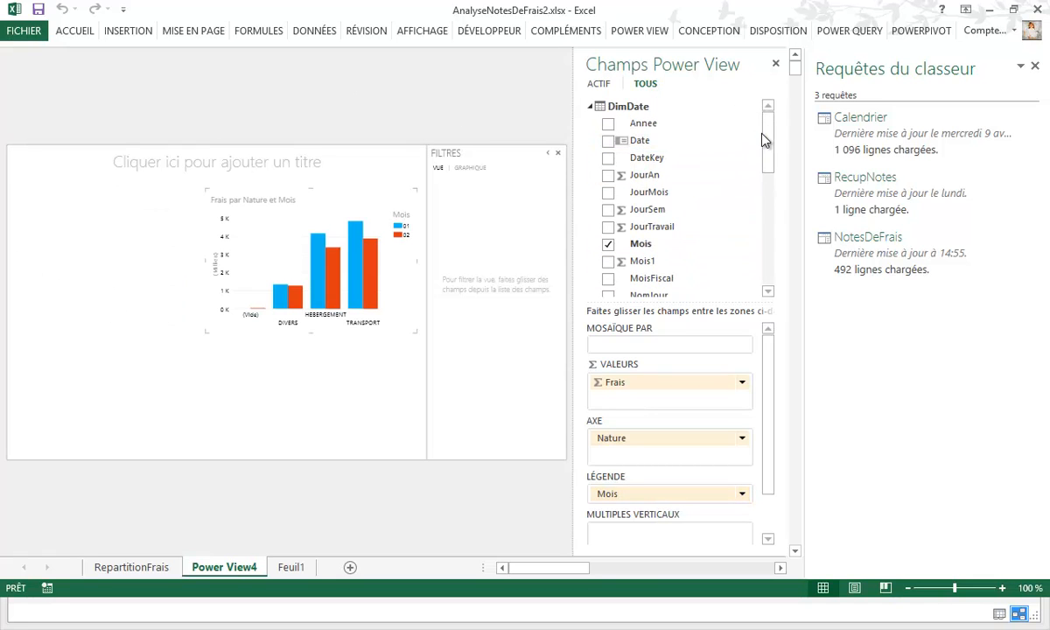
left_click(590, 106)
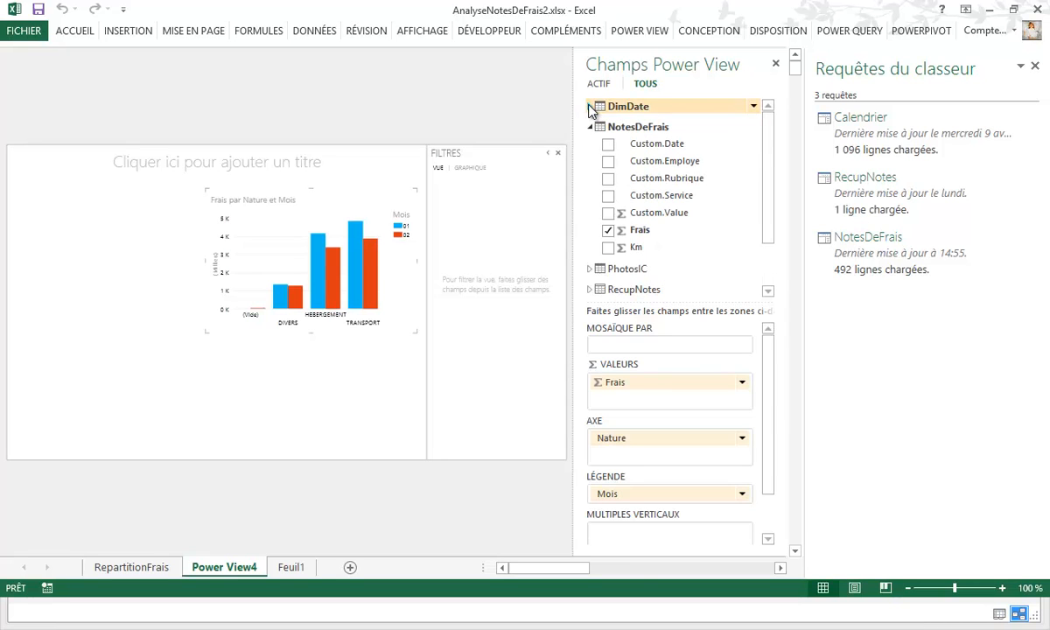
left_click(590, 127)
left_click(590, 147)
left_click_drag(617, 233, 48, 216)
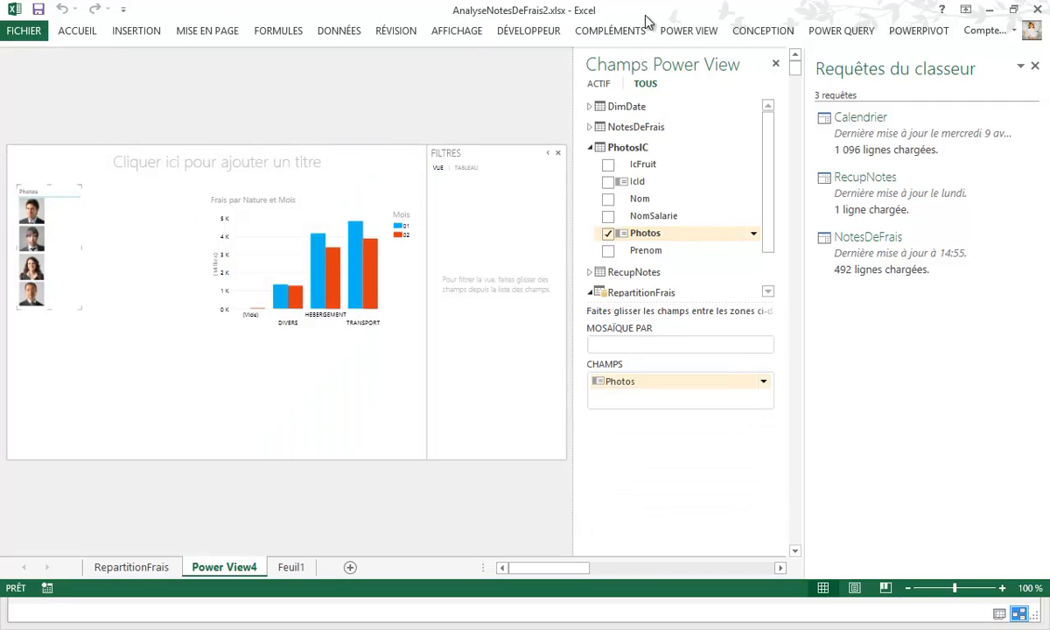
Step: Convert the Photos table into cards and enlarge its frame in height and width to fit all the photos
left_click(772, 33)
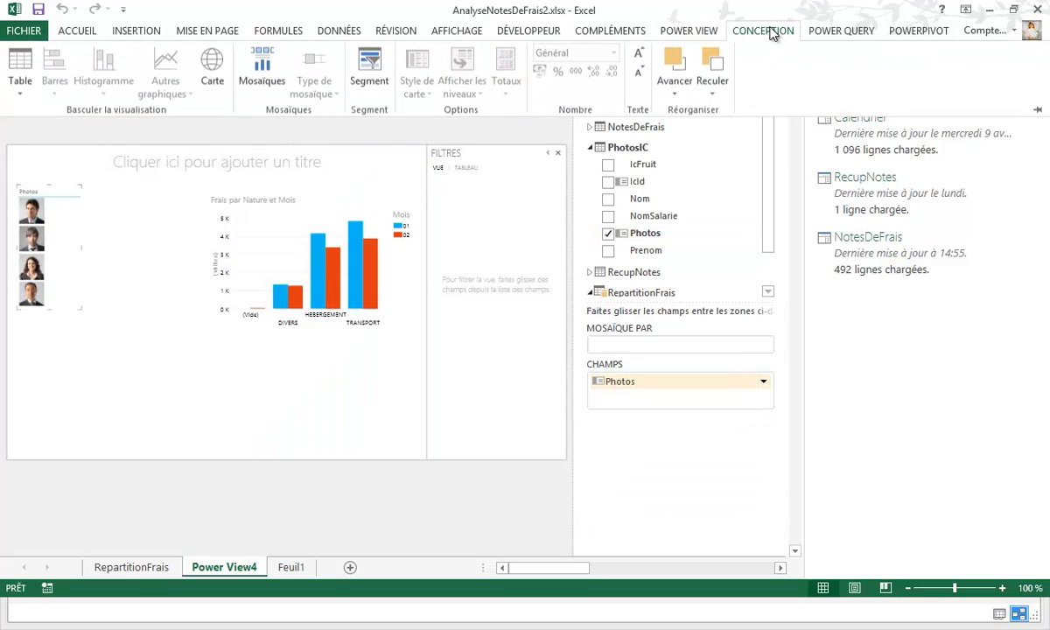
left_click(19, 93)
left_click(44, 153)
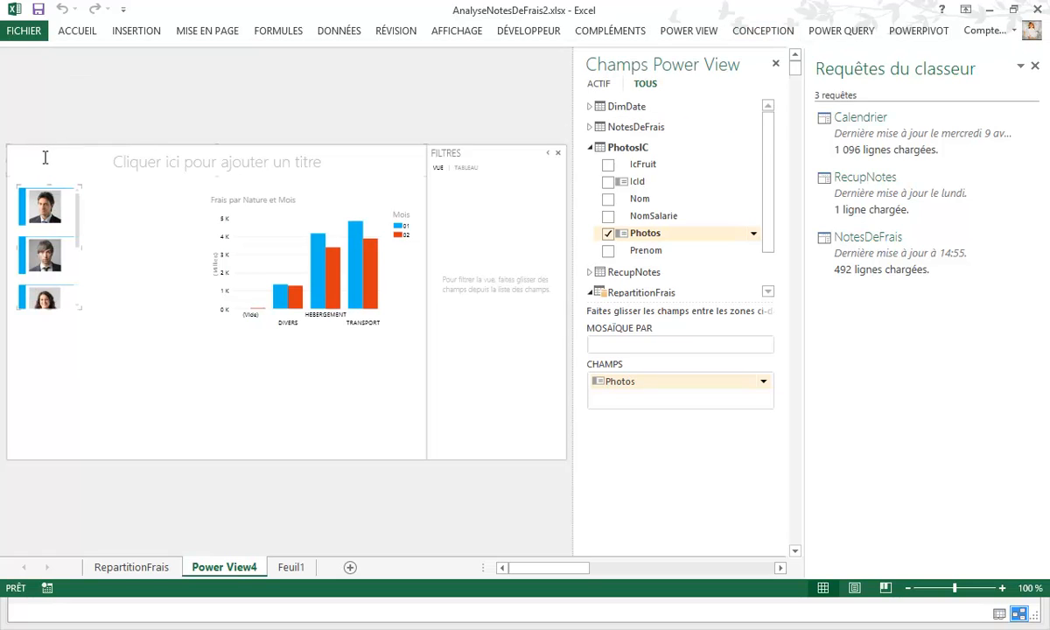
left_click_drag(50, 307, 49, 401)
left_click_drag(82, 304, 136, 304)
Step: Add NotesDeFrais's Custom.Service, Custom.Employe and Frais fields to the photo cards, and select the column chart
left_click(590, 127)
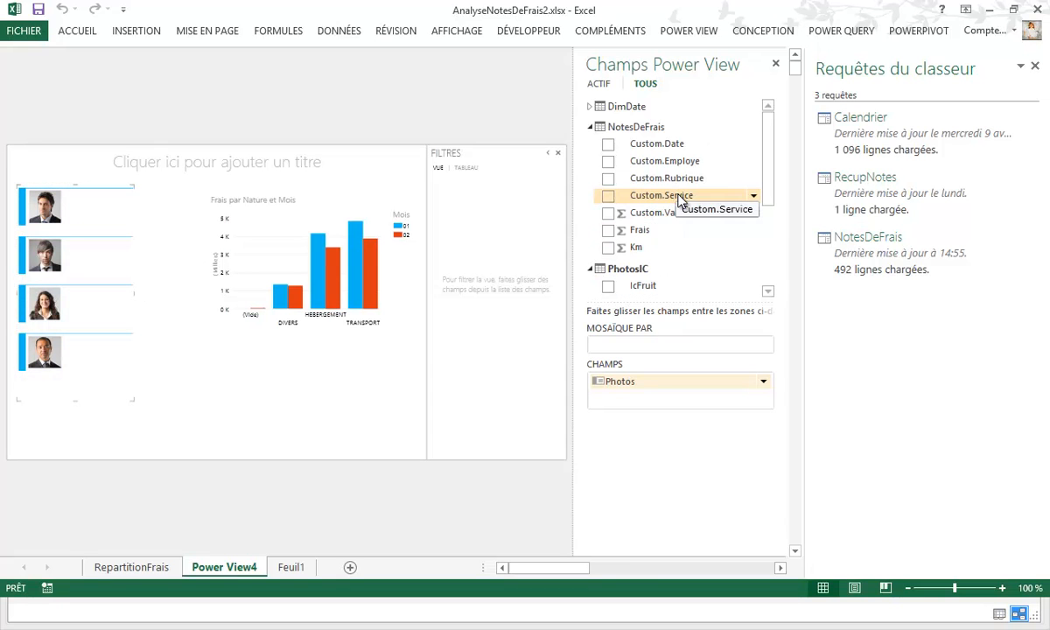
left_click_drag(682, 199, 80, 220)
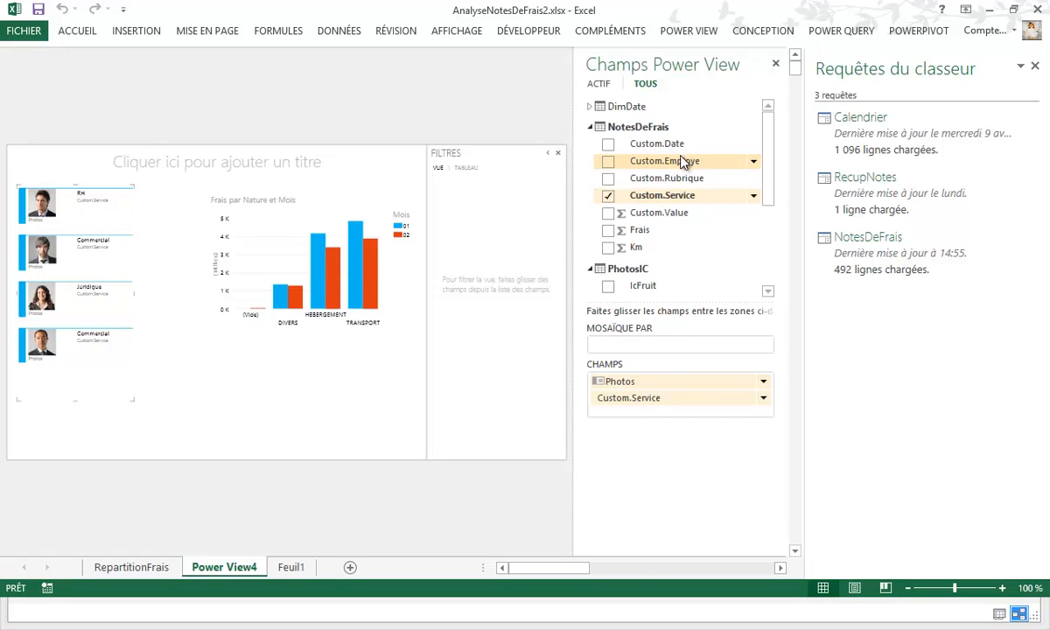
left_click_drag(675, 164, 75, 224)
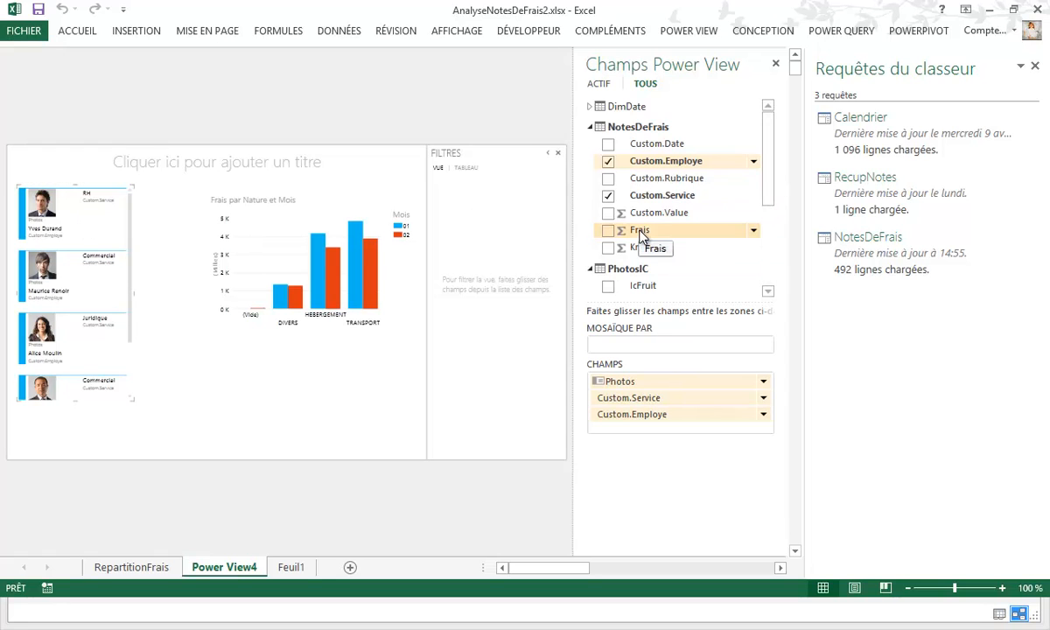
left_click_drag(643, 238, 90, 293)
left_click(333, 290)
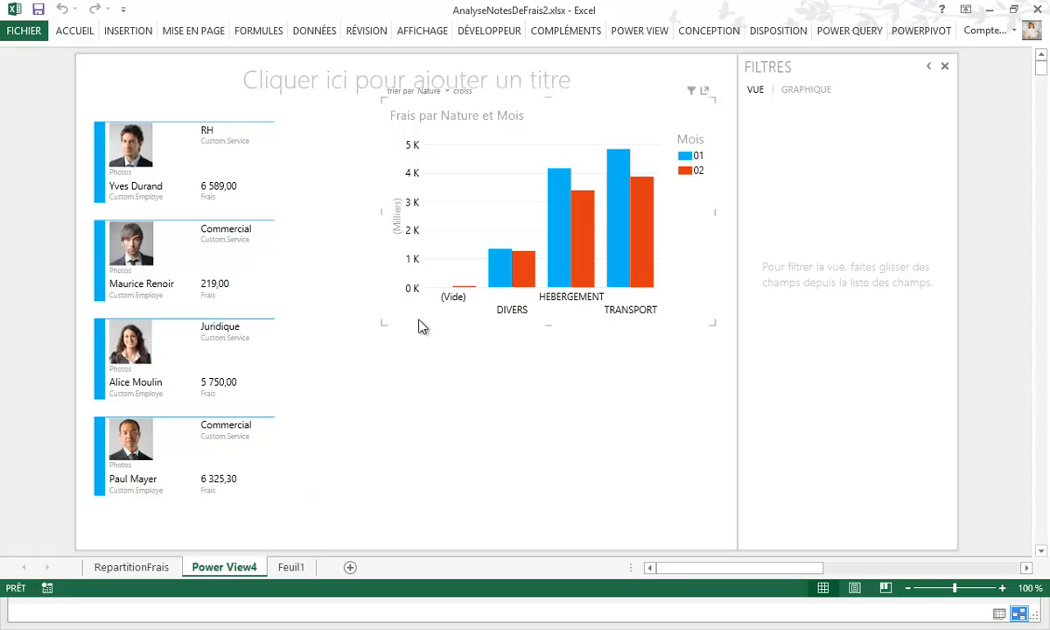
Step: Cross-filter the employee cards by the DIVERS column for month 02, and clear the highlight again
mouse_move(524, 278)
left_click(524, 278)
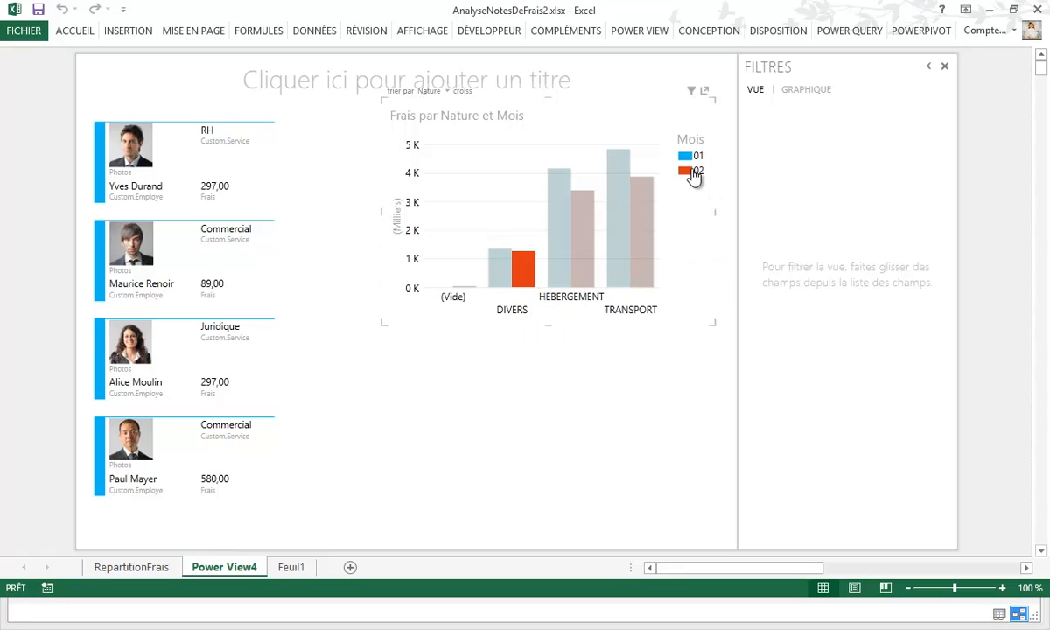
left_click(524, 278)
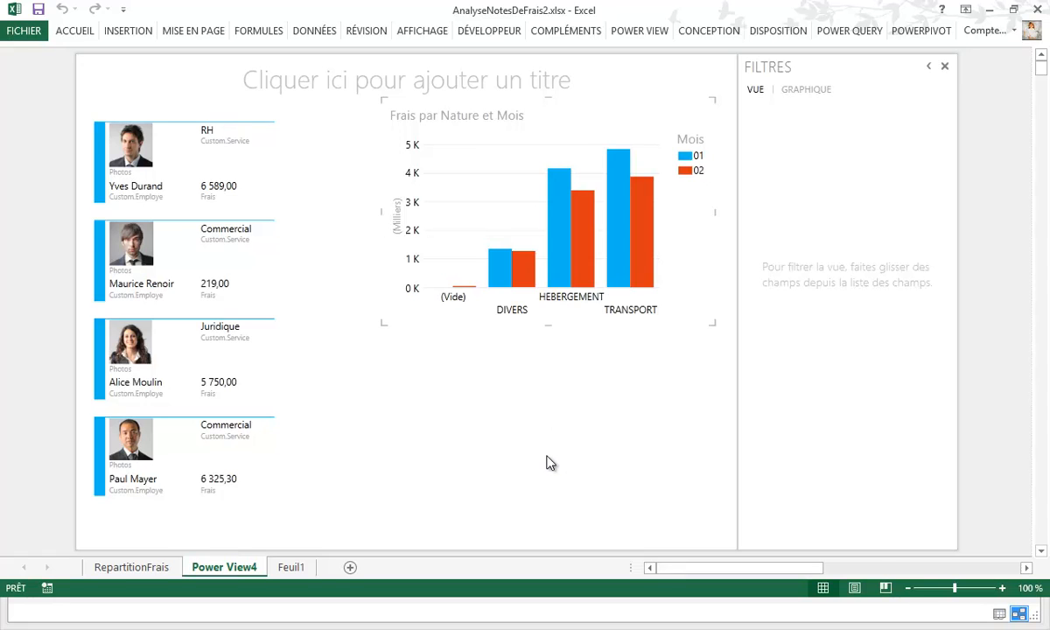
Step: Review the relationship diagram in PowerPivot, and return to the workbook's RepartitionFrais sheet
left_click(918, 30)
left_click(45, 66)
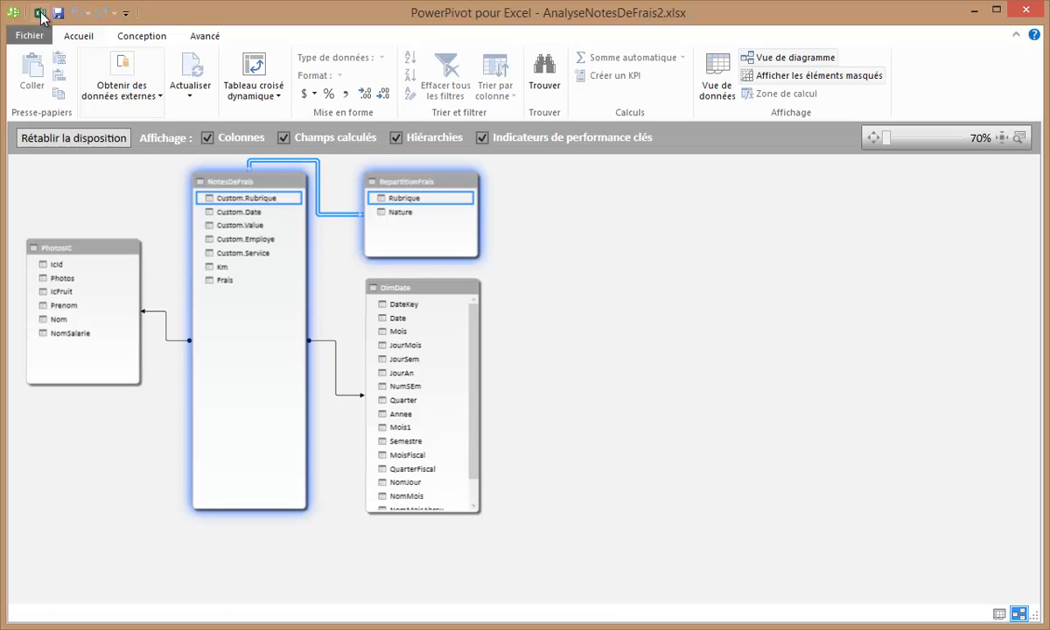
left_click(41, 15)
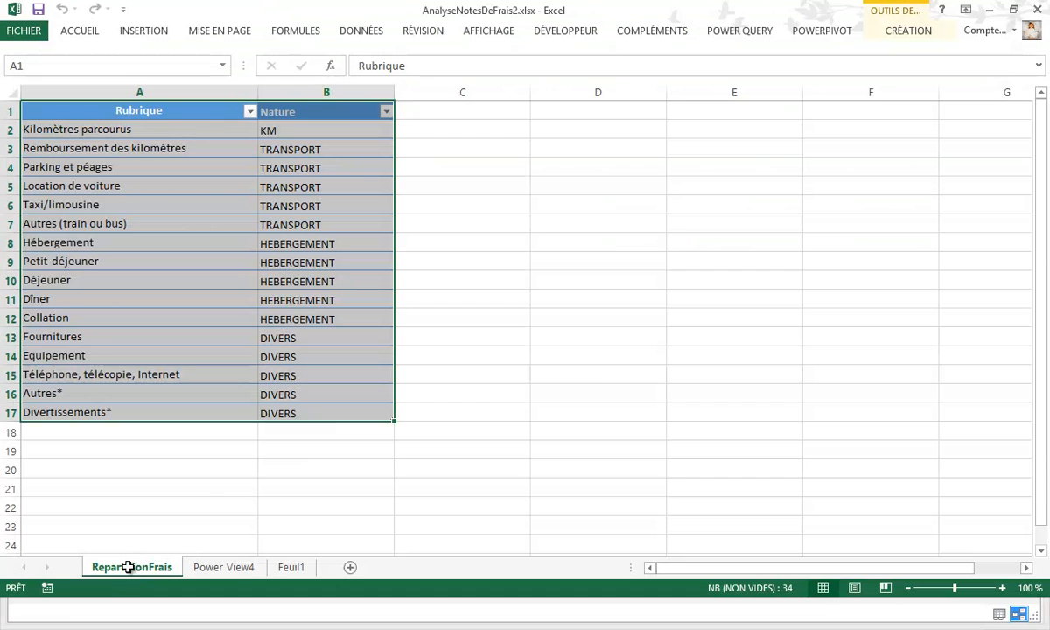
left_click(593, 378)
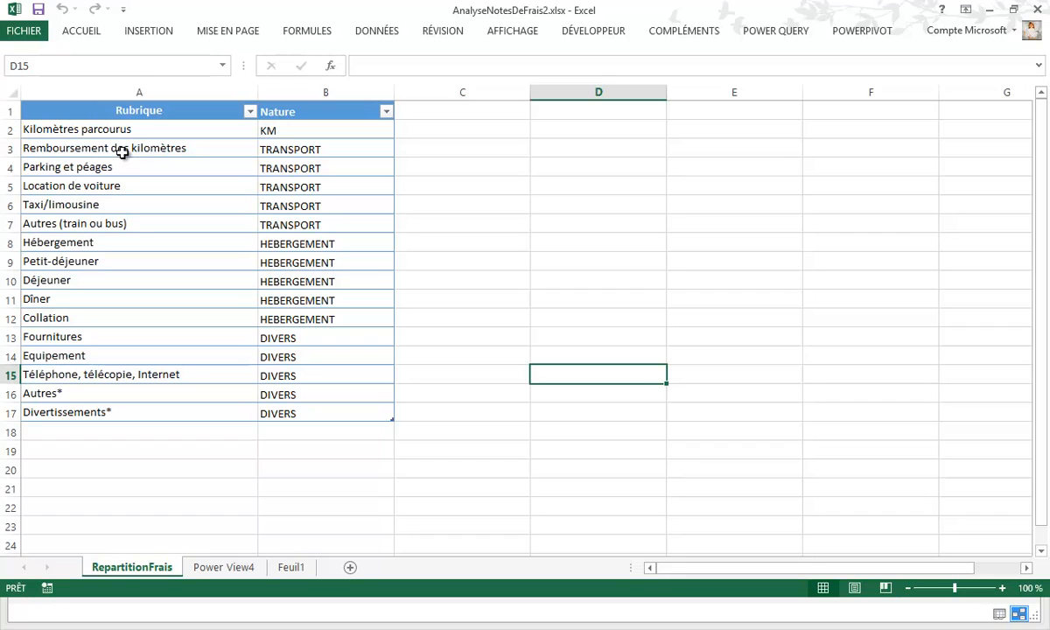
Step: Change the Nature of the Remboursement des kilomètres row to REMBOURSEMENT
left_click(280, 147)
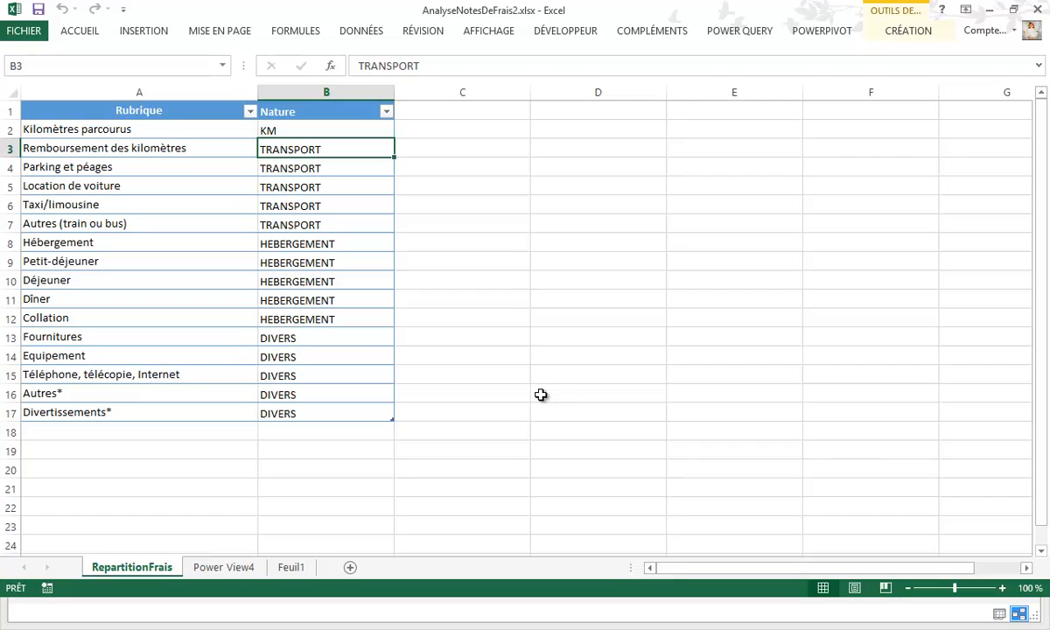
type("REMBO")
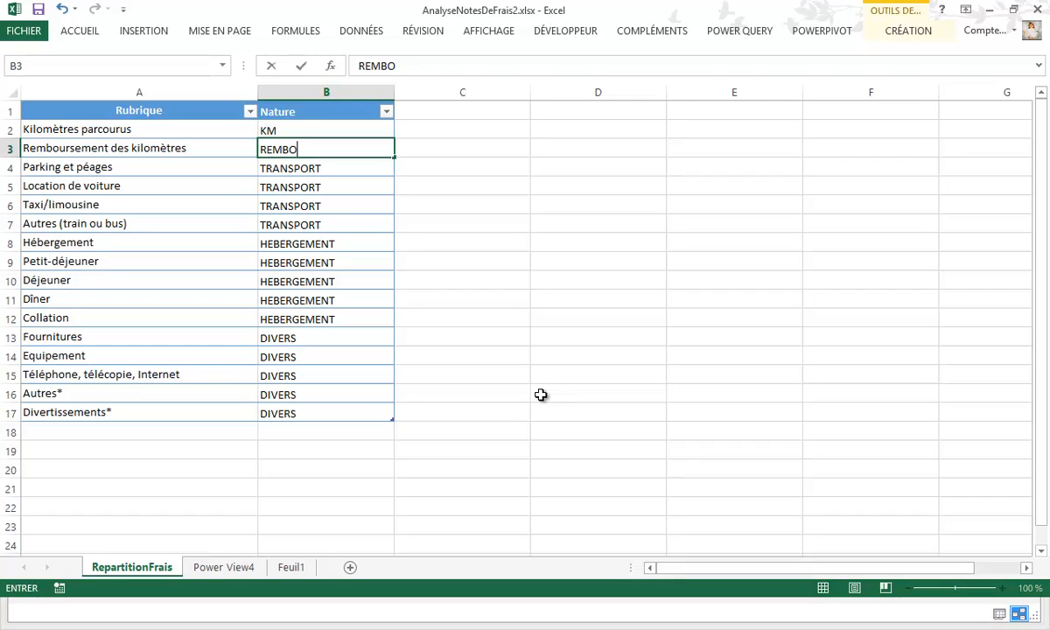
type("URSEME")
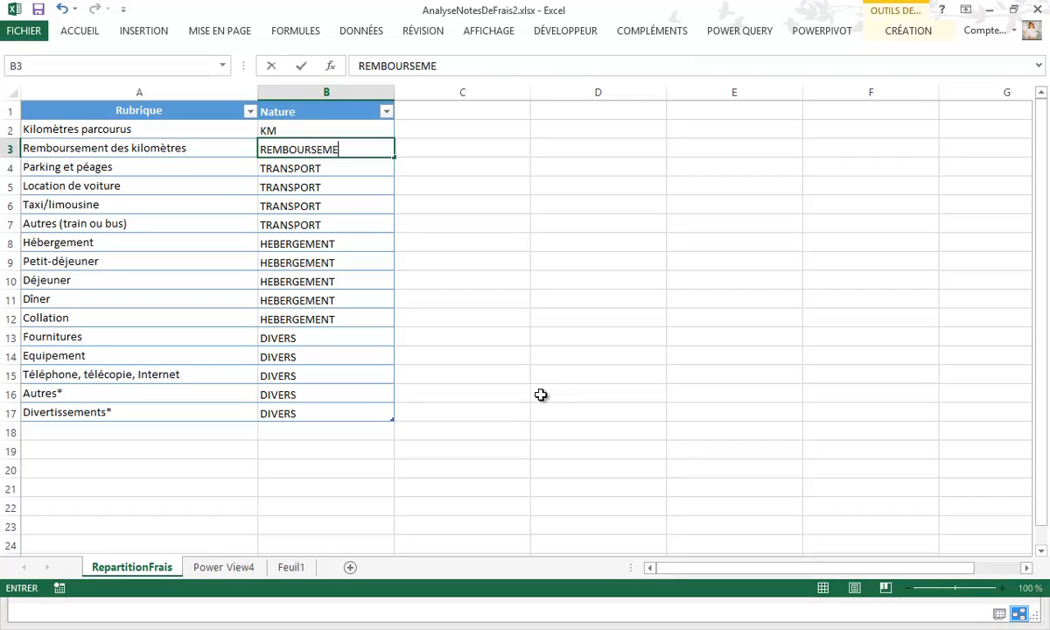
type("NT")
left_click(324, 179)
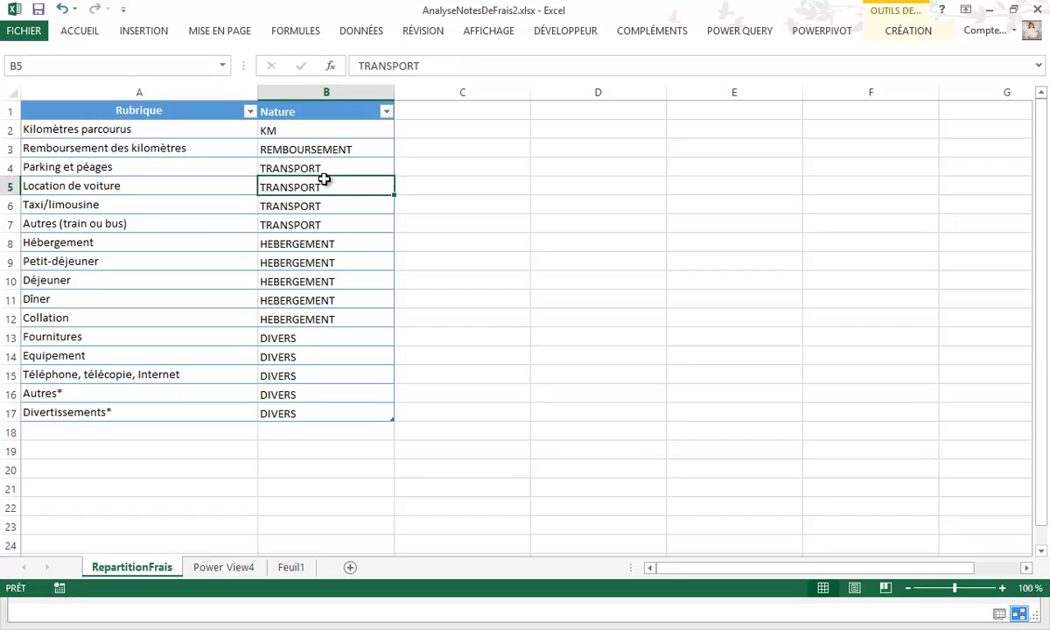
Step: Update all linked tables in the data model and check RepartitionFrais's Nature column in PowerPivot's data view
left_click(821, 32)
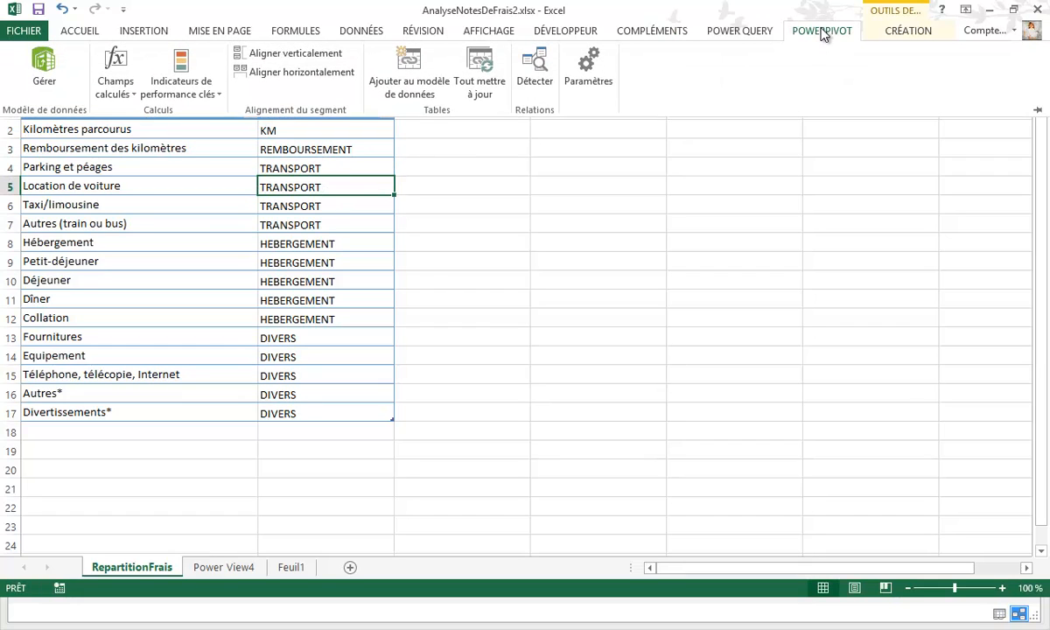
left_click(471, 66)
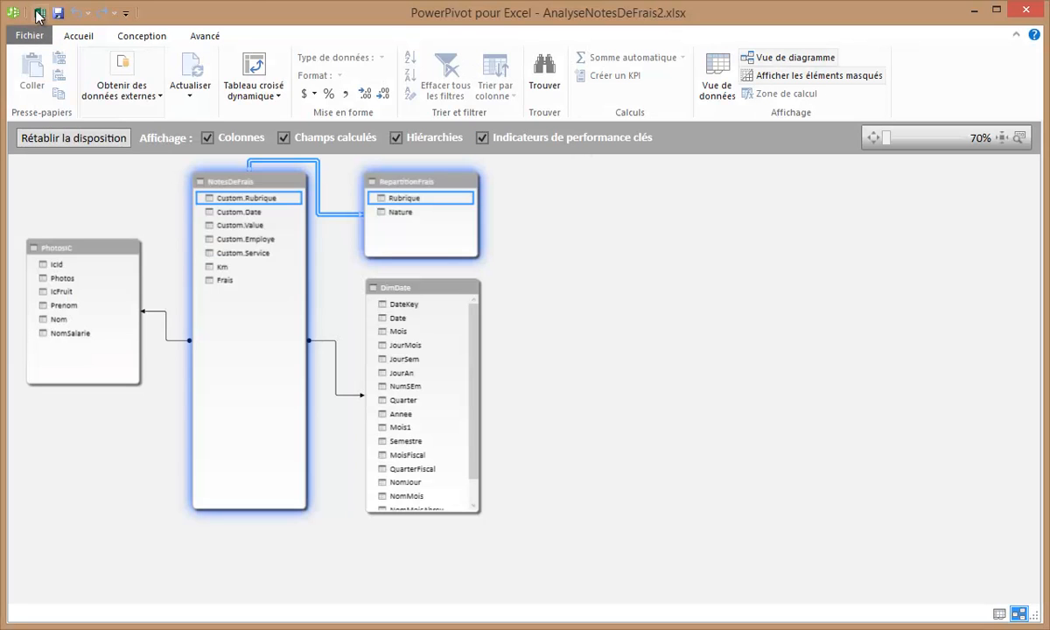
left_click(711, 93)
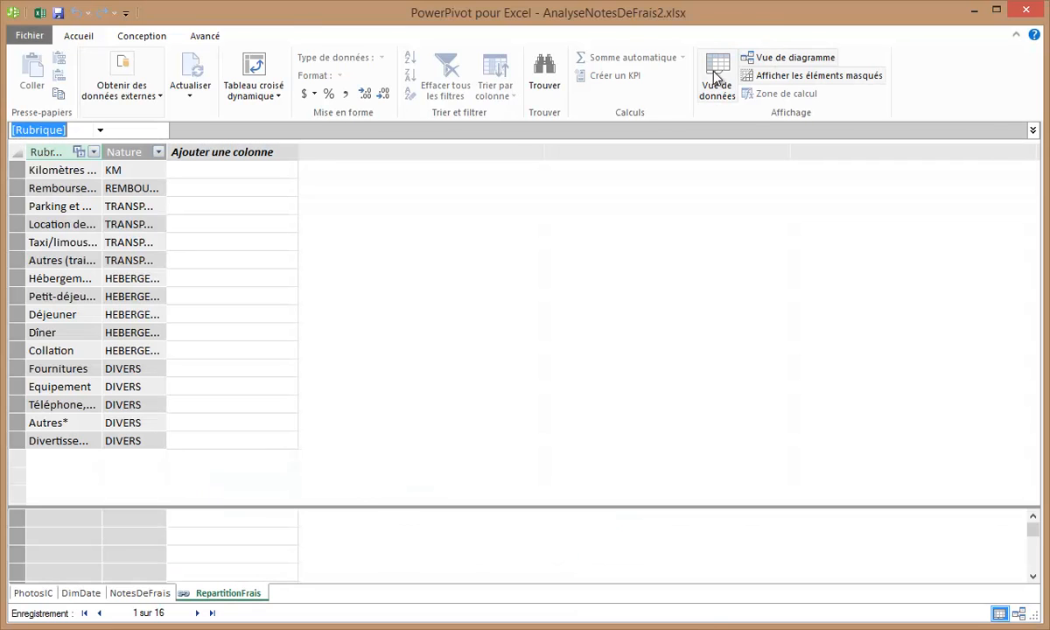
left_click(114, 186)
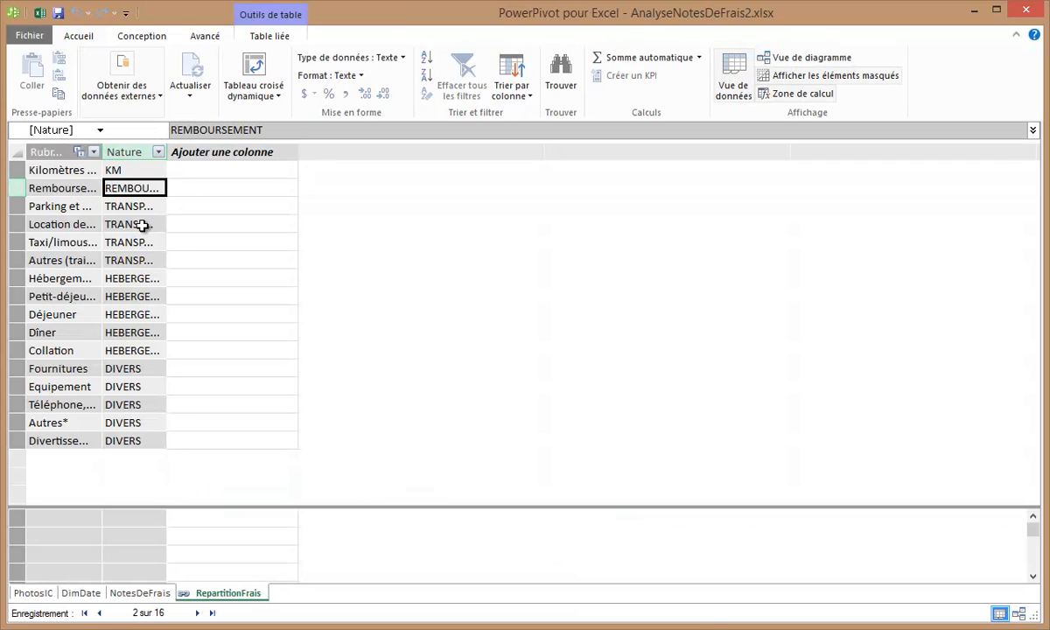
Step: Return to the workbook's Power View4 report and inspect the chart's REMBOURSEMENT column for month 02
left_click(40, 13)
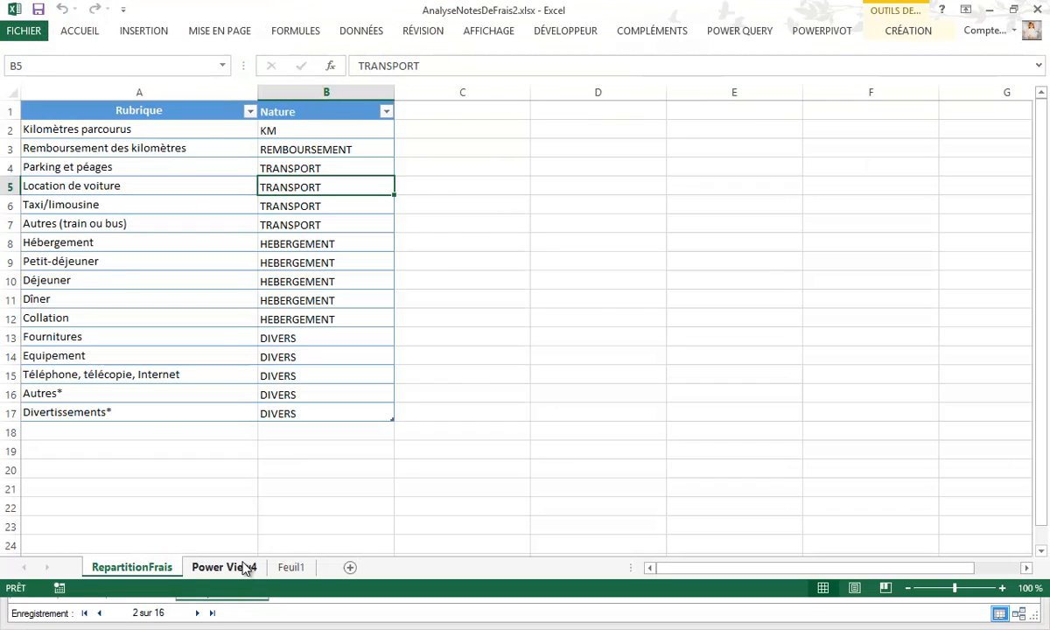
left_click(247, 568)
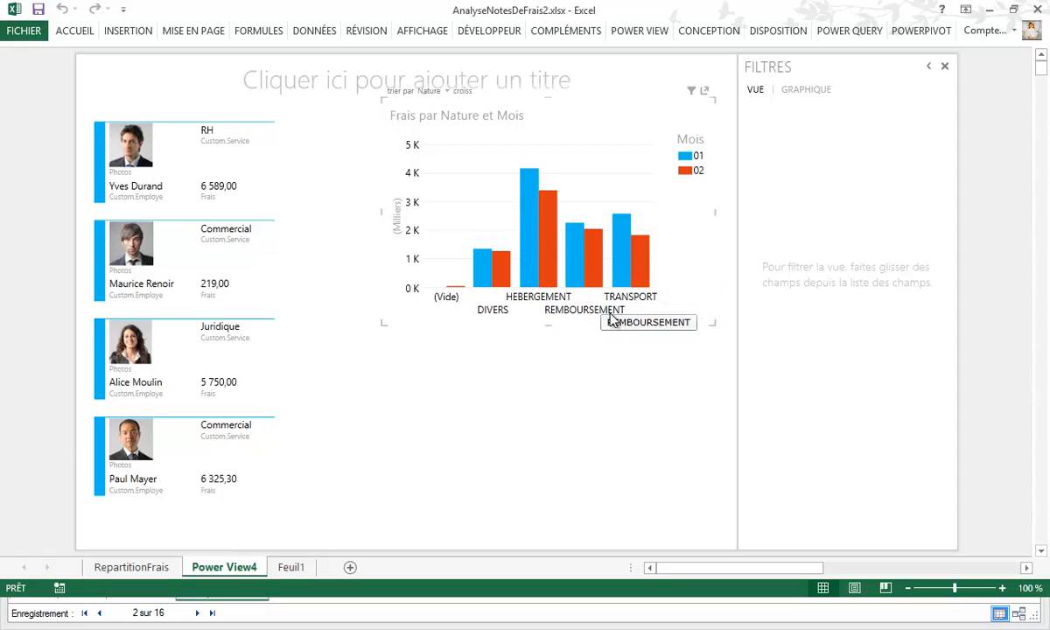
mouse_move(593, 264)
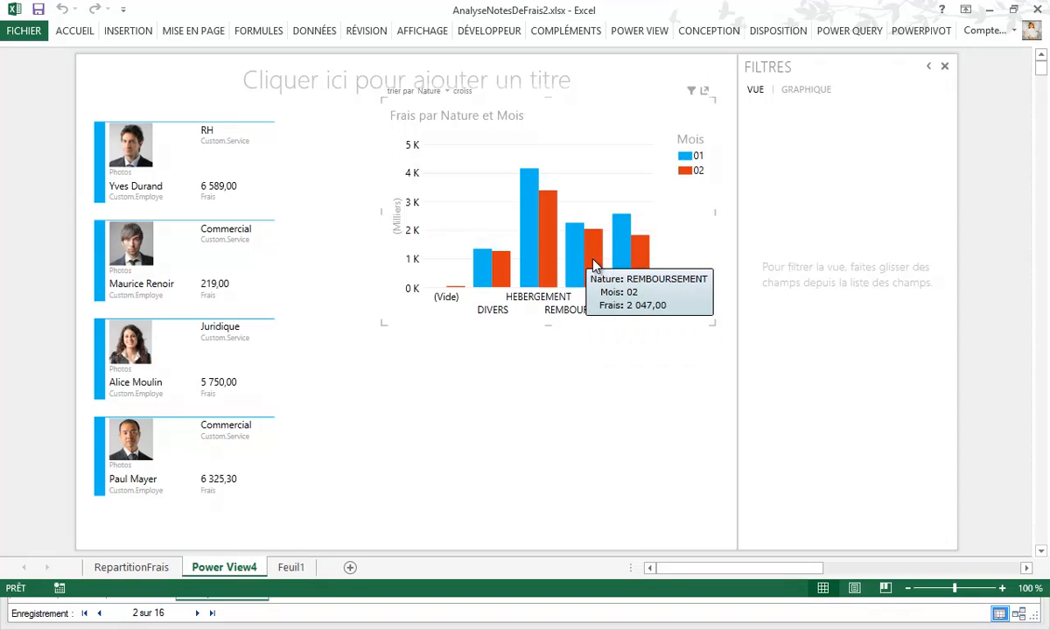